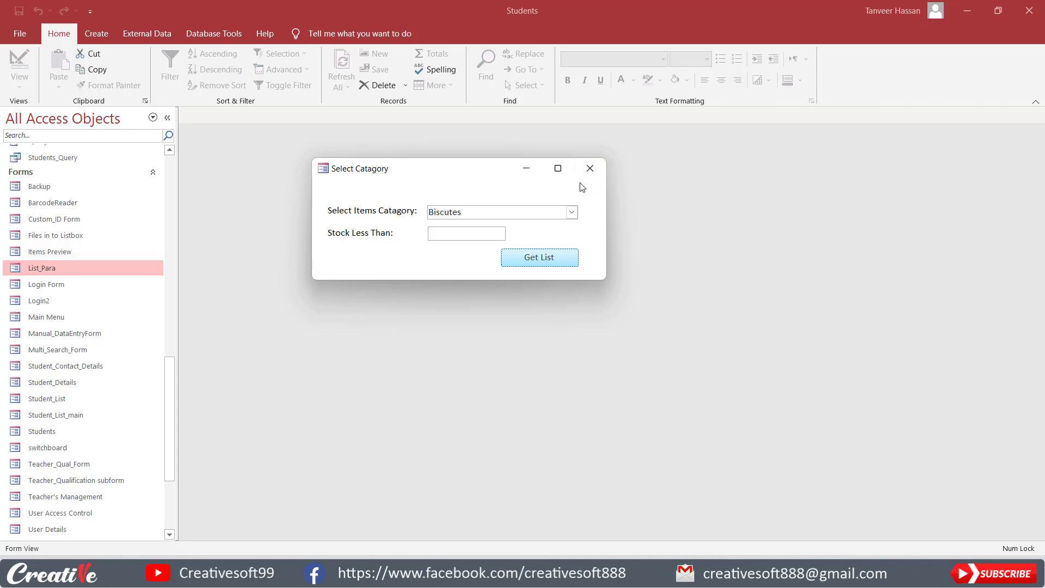
Step: Close the Select Catagory form, then open the List of Items Report and review its items grouped by category
left_click(590, 169)
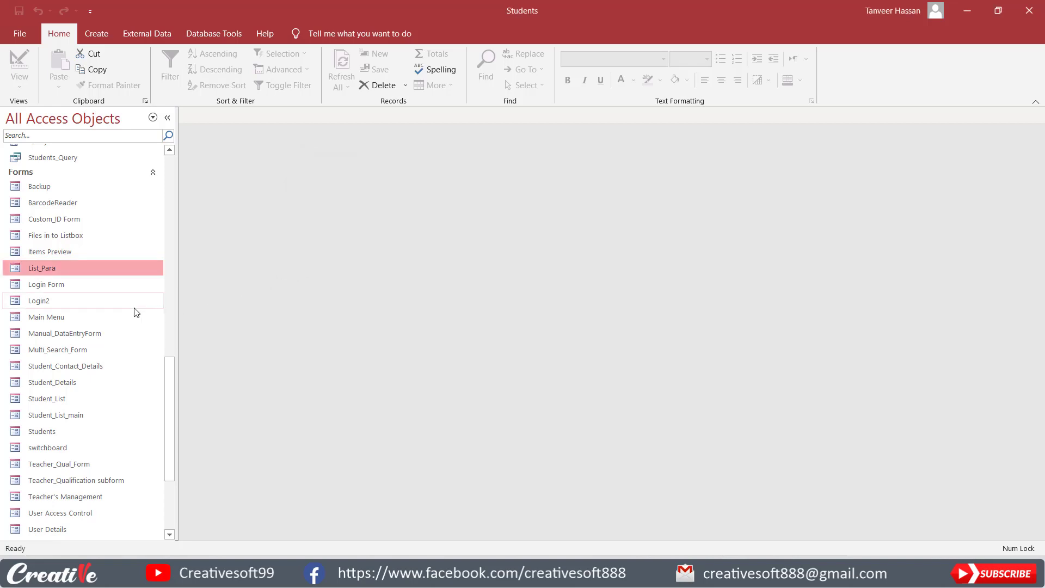
scroll(133, 310, "down", 3)
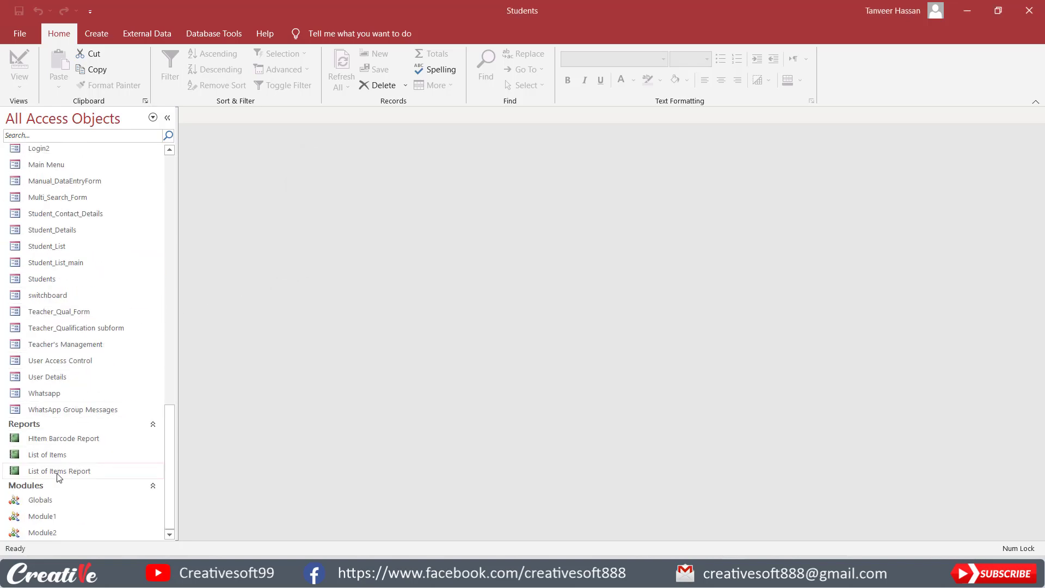
left_click(71, 475)
double_click(72, 475)
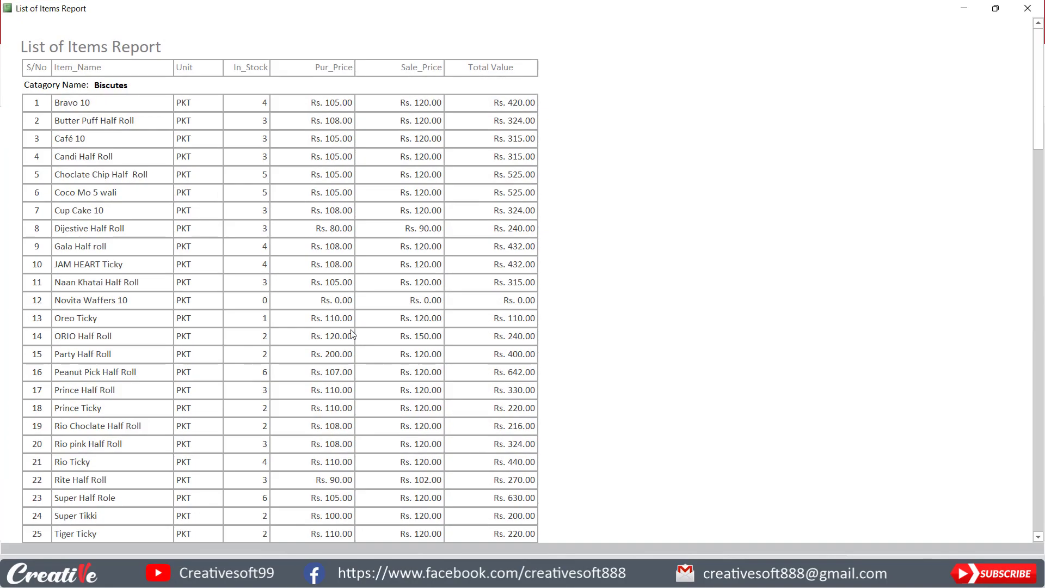
scroll(351, 334, "down", 5)
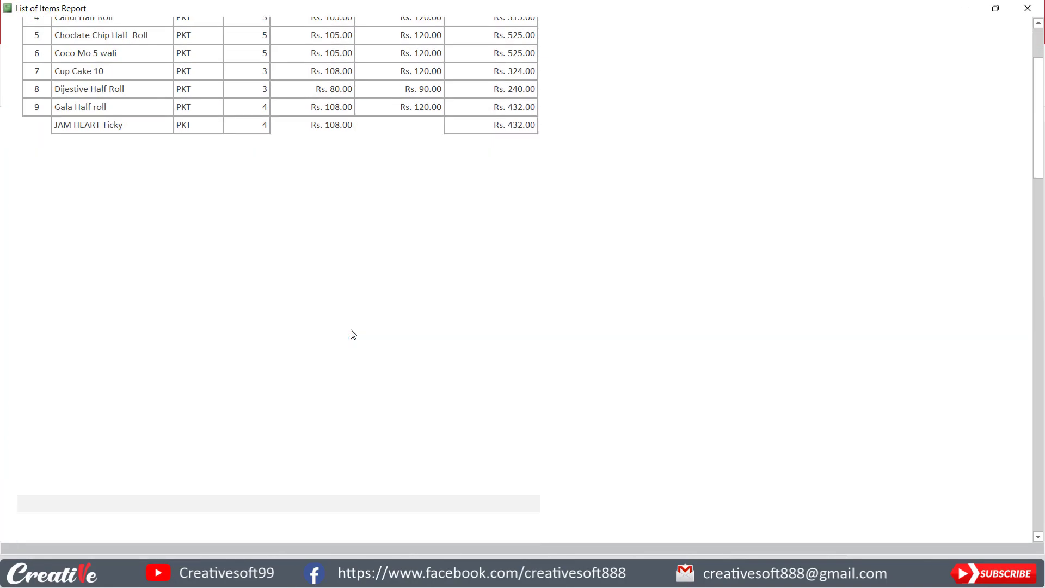
scroll(351, 329, "down", 4)
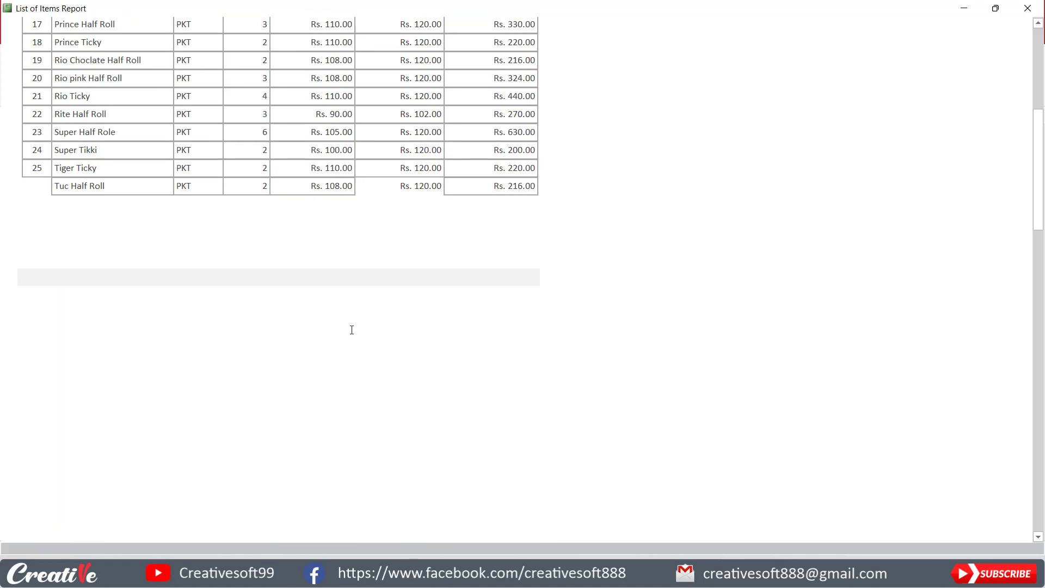
scroll(352, 329, "down", 2)
scroll(352, 330, "down", 2)
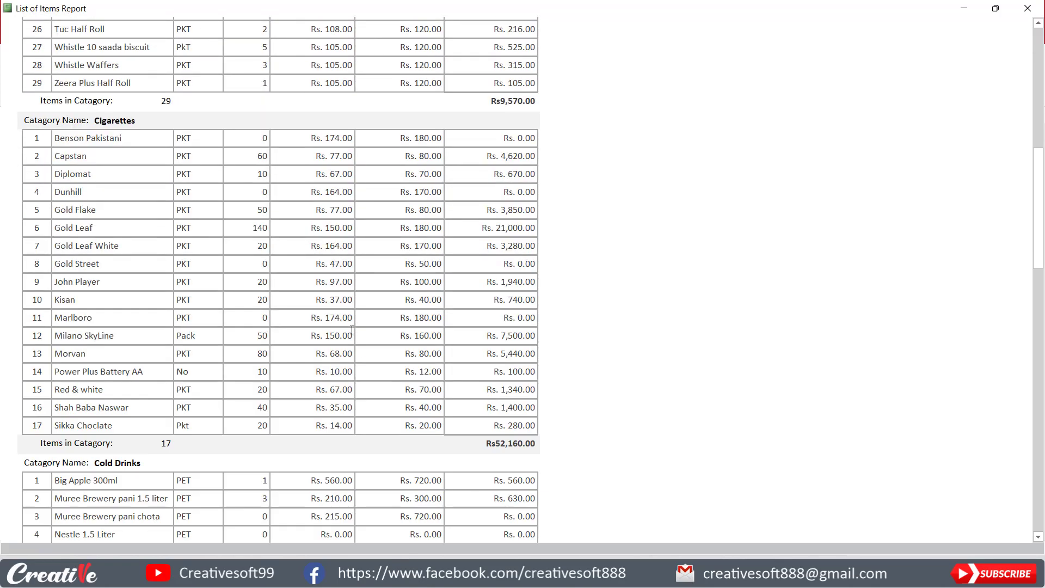
left_click(1028, 8)
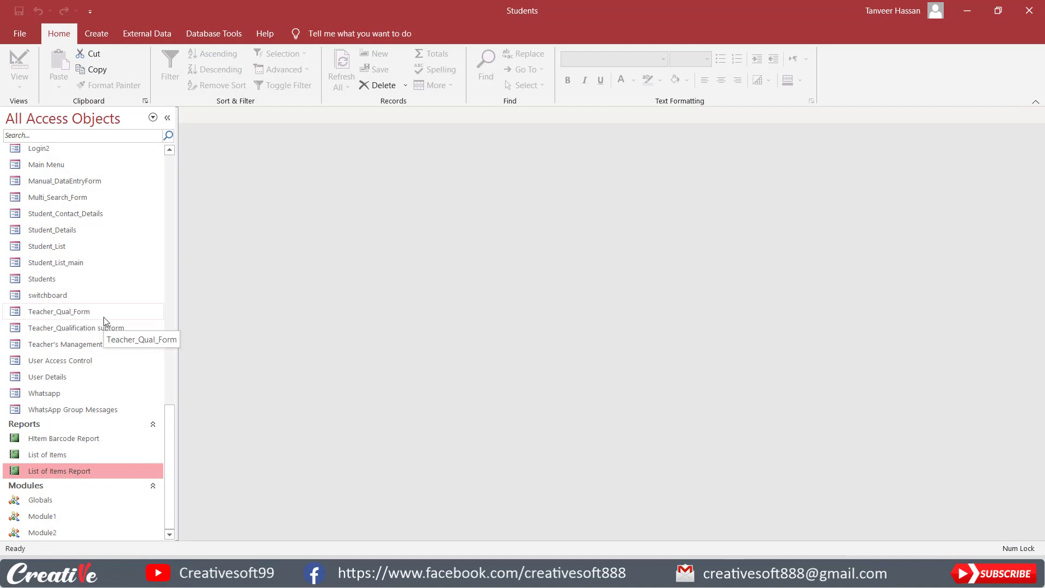
Step: Open the List of Items Query in Design View, examine its tables and field columns, and close it without saving
scroll(103, 324, "up", 10)
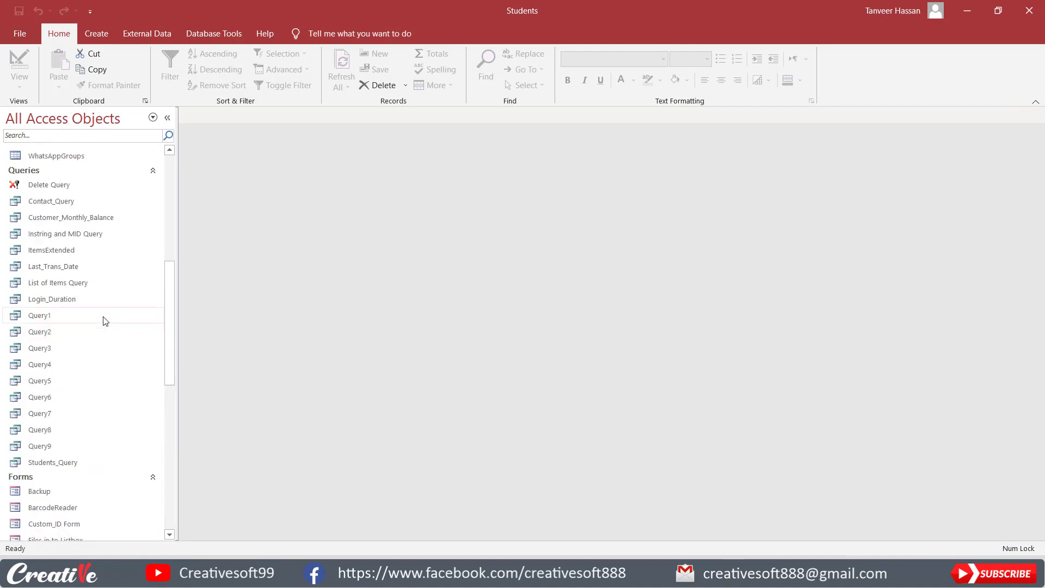
left_click(73, 282)
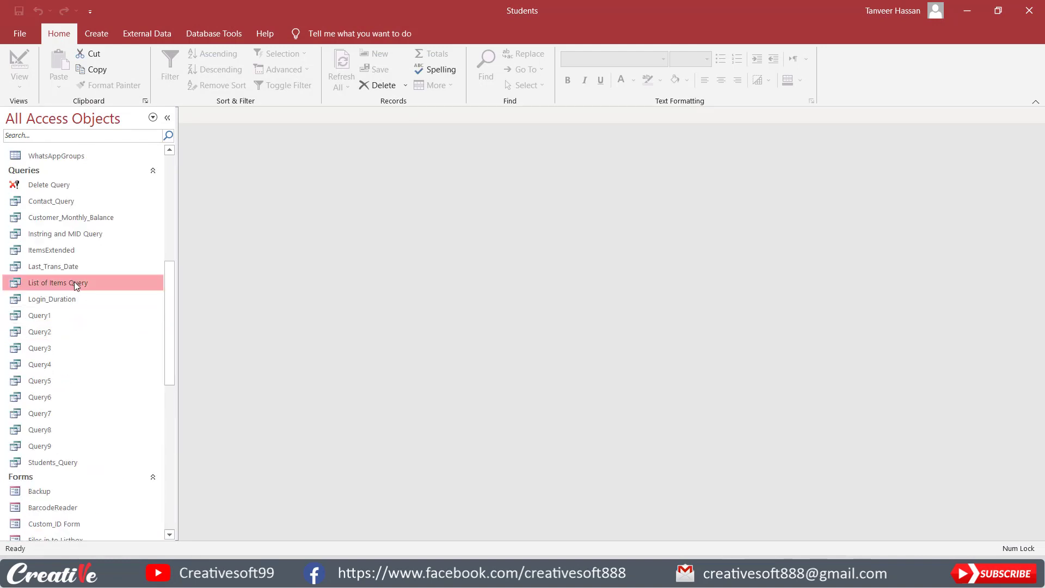
right_click(74, 282)
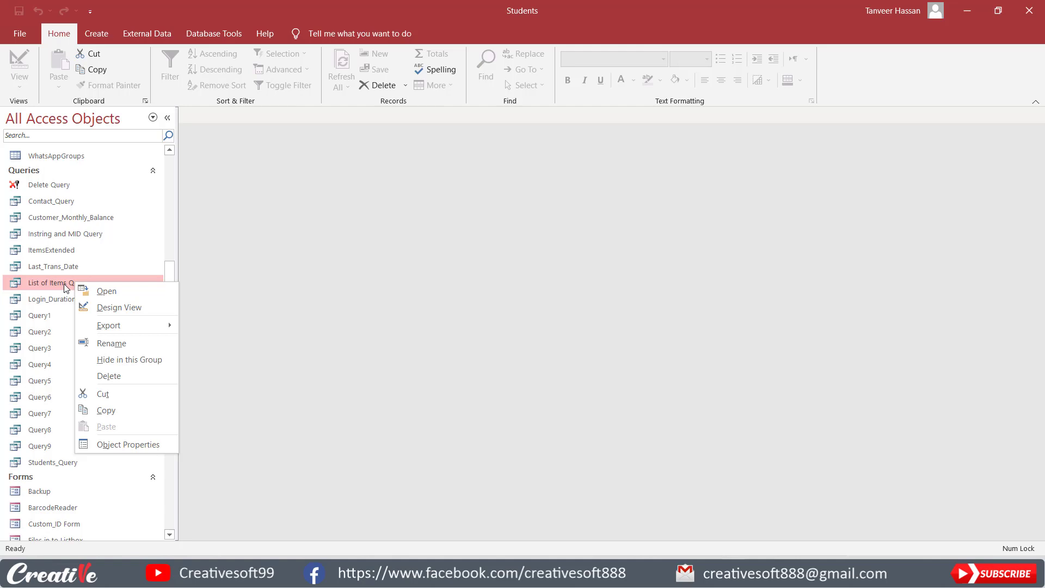
left_click(133, 309)
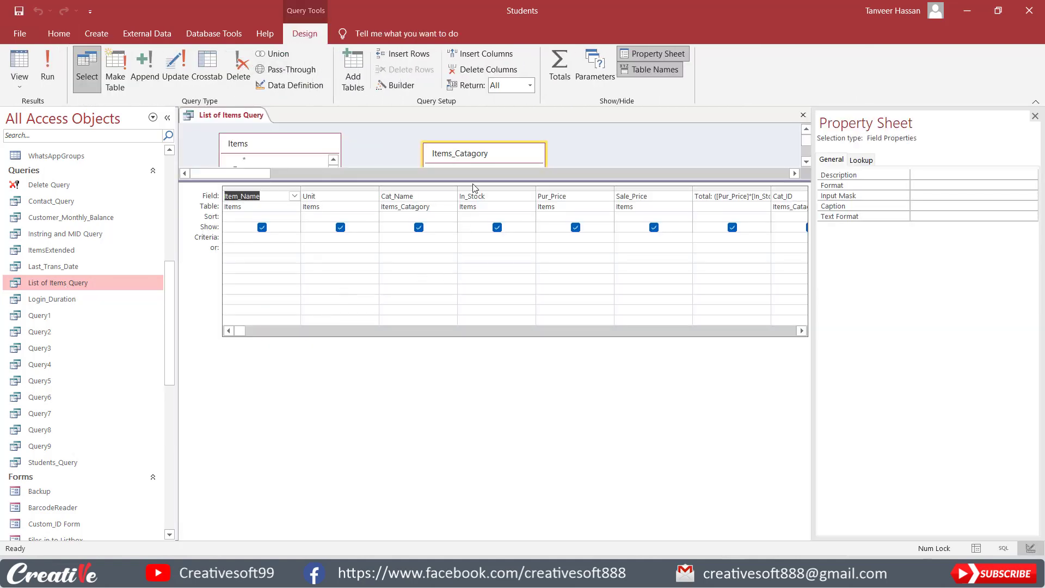
left_click_drag(473, 185, 473, 245)
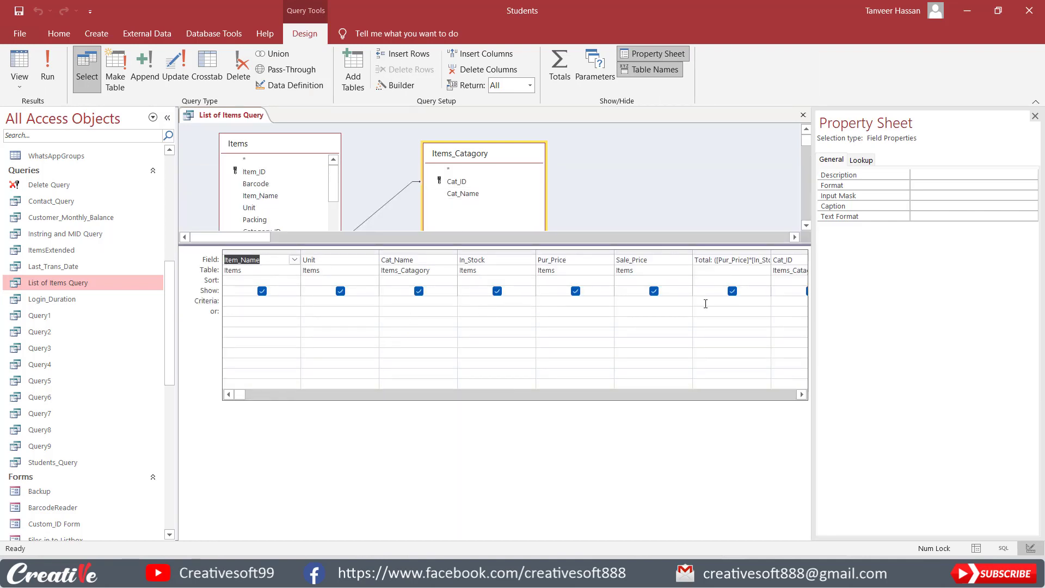
left_click(802, 394)
left_click(802, 394)
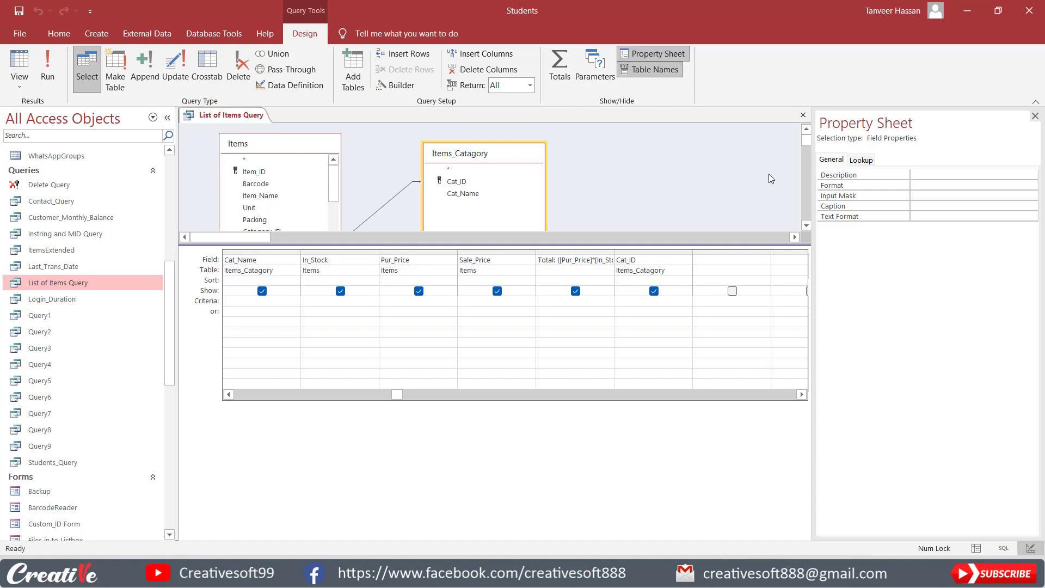
left_click(803, 115)
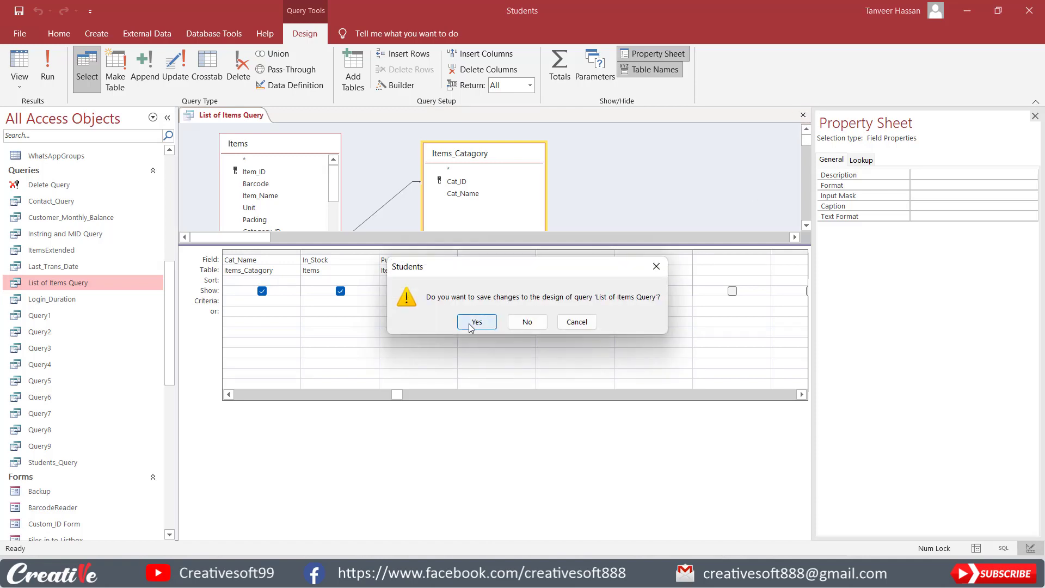
left_click(526, 322)
Step: Run the List of Items Query, look through its records down to the last one, and close the datasheet
double_click(97, 283)
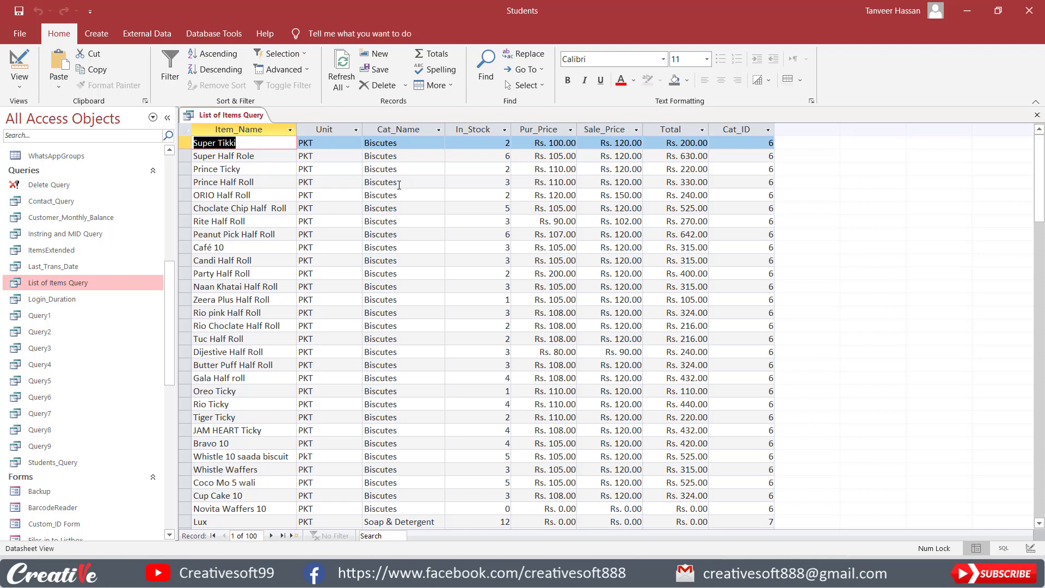
scroll(399, 185, "down", 20)
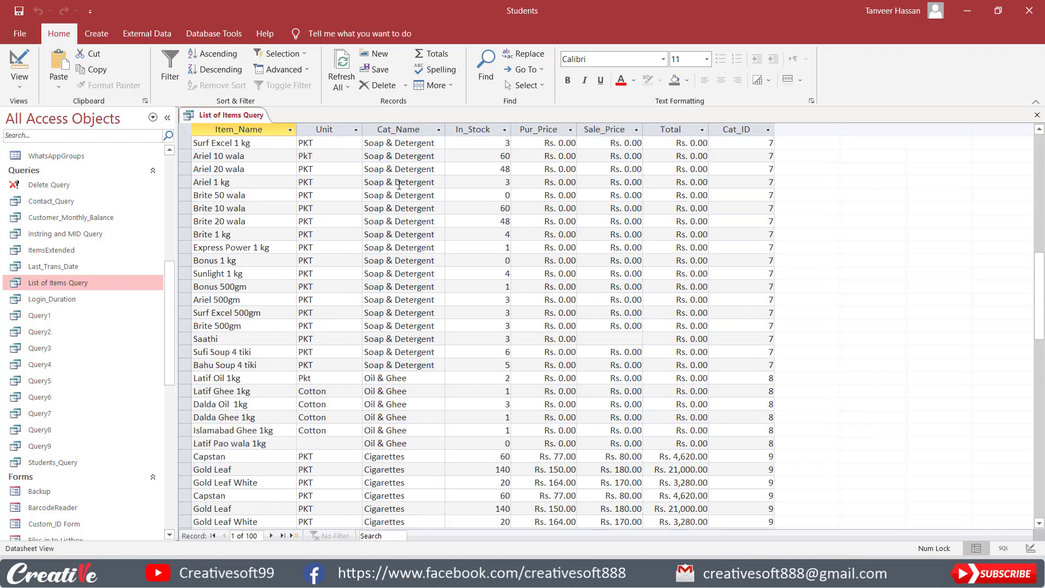
scroll(399, 185, "down", 11)
scroll(399, 184, "up", 14)
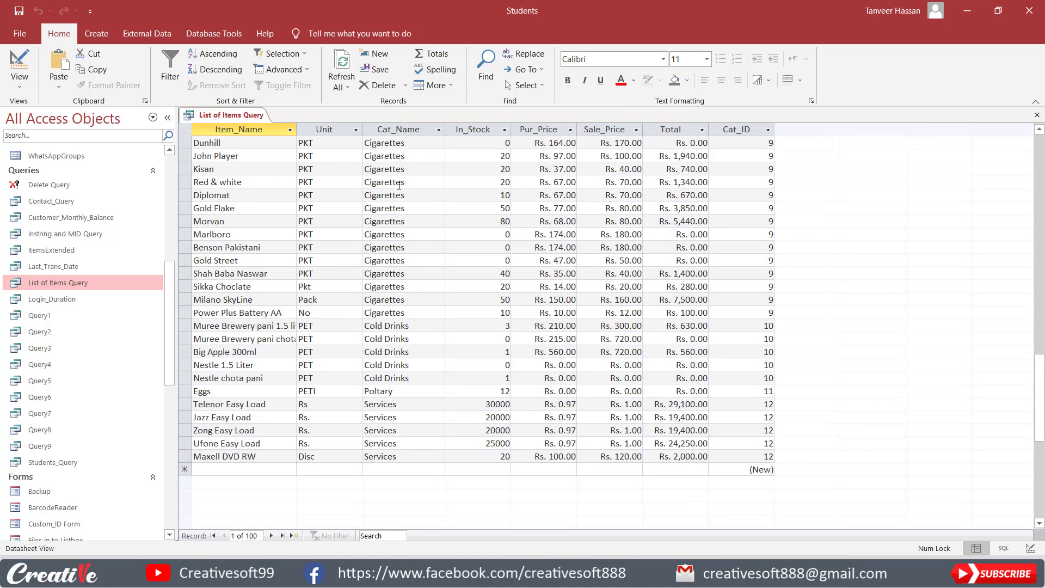
scroll(399, 185, "up", 13)
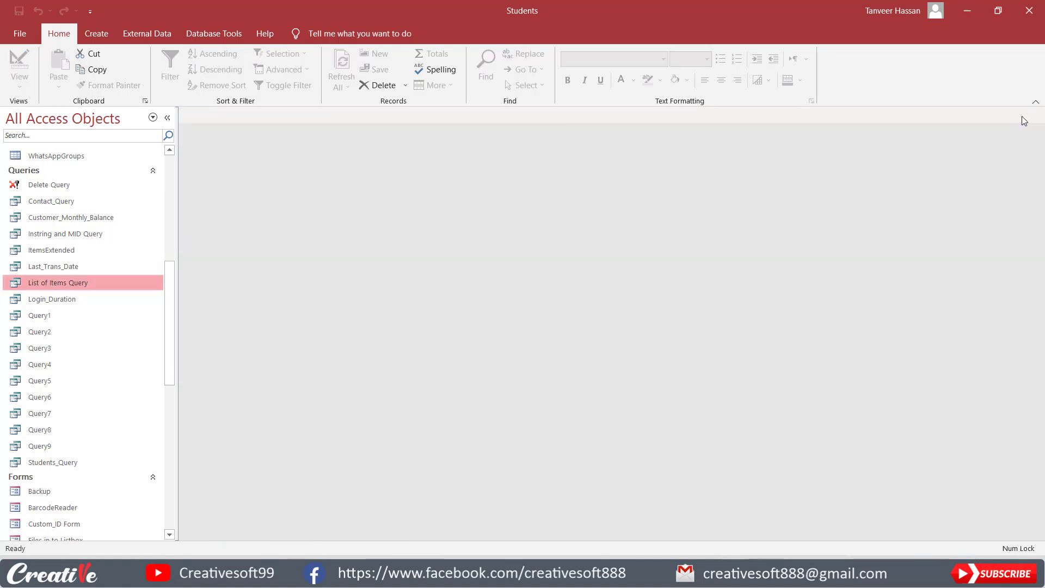
left_click(1037, 115)
Step: Reopen the List of Items Report, examine the item counts and value totals under each category, and close it
scroll(133, 303, "down", 9)
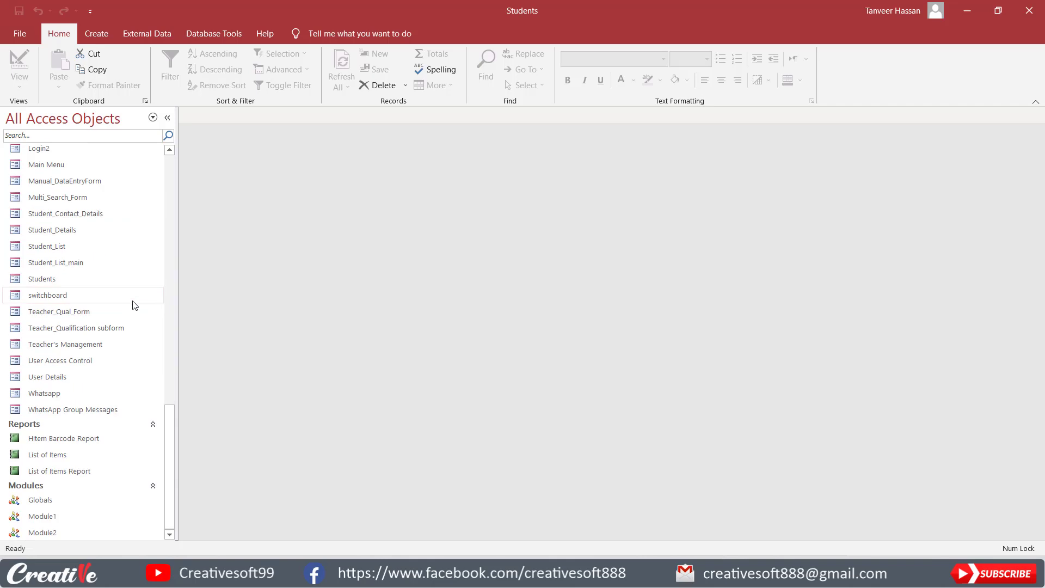
double_click(83, 471)
scroll(218, 346, "down", 5)
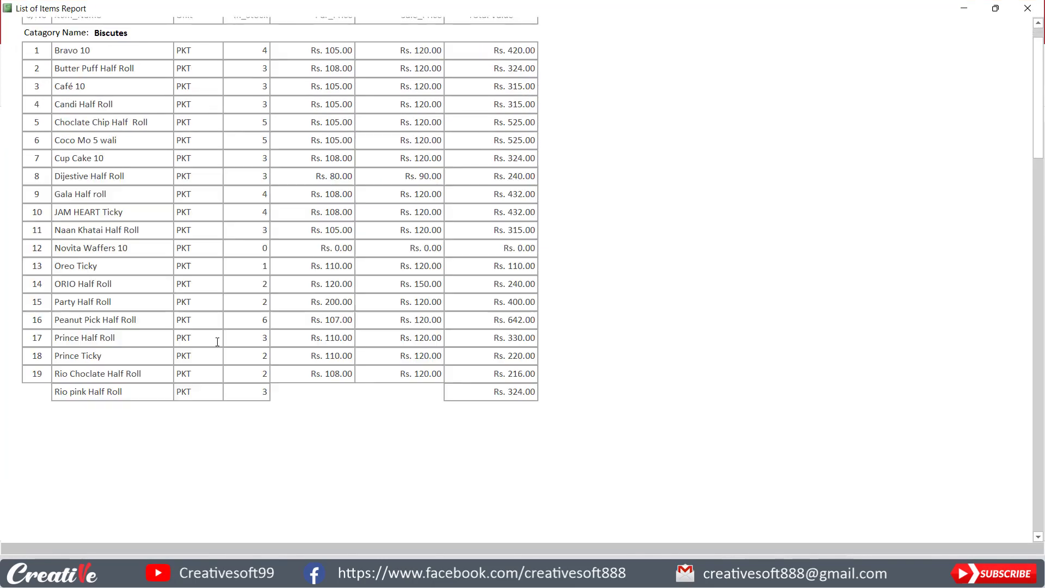
scroll(218, 346, "down", 15)
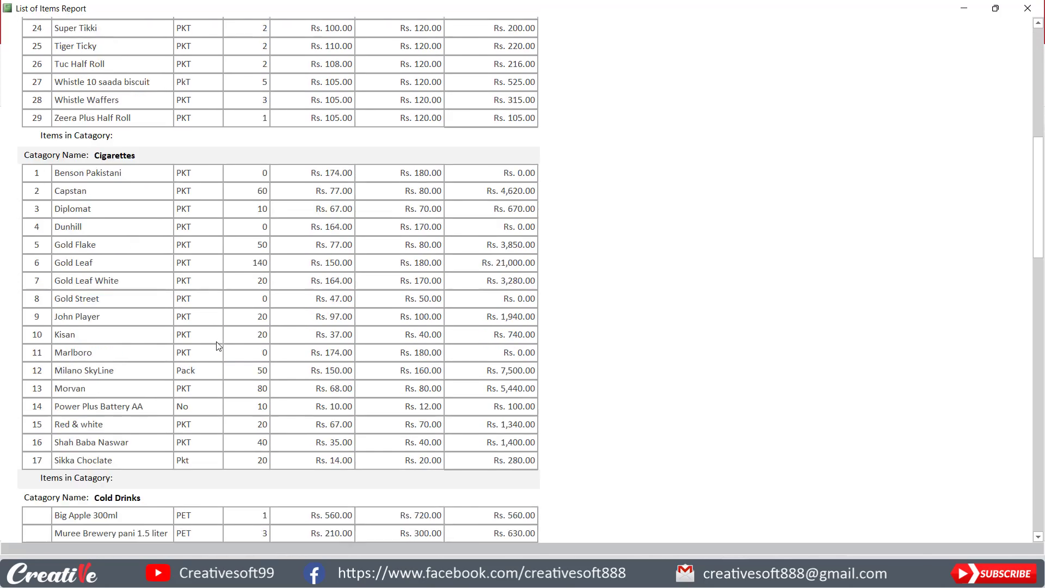
scroll(218, 342, "down", 2)
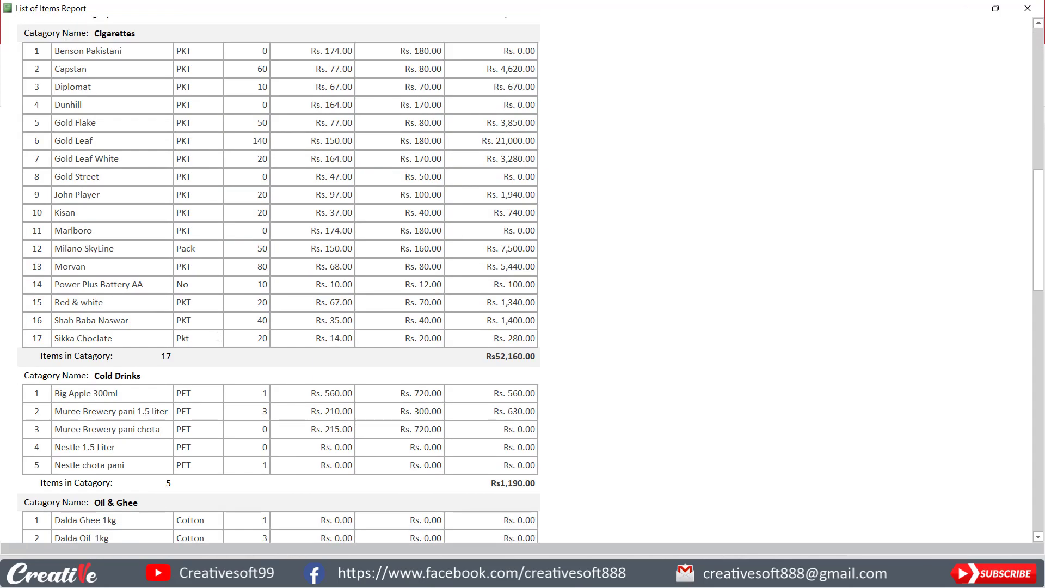
left_click(1028, 8)
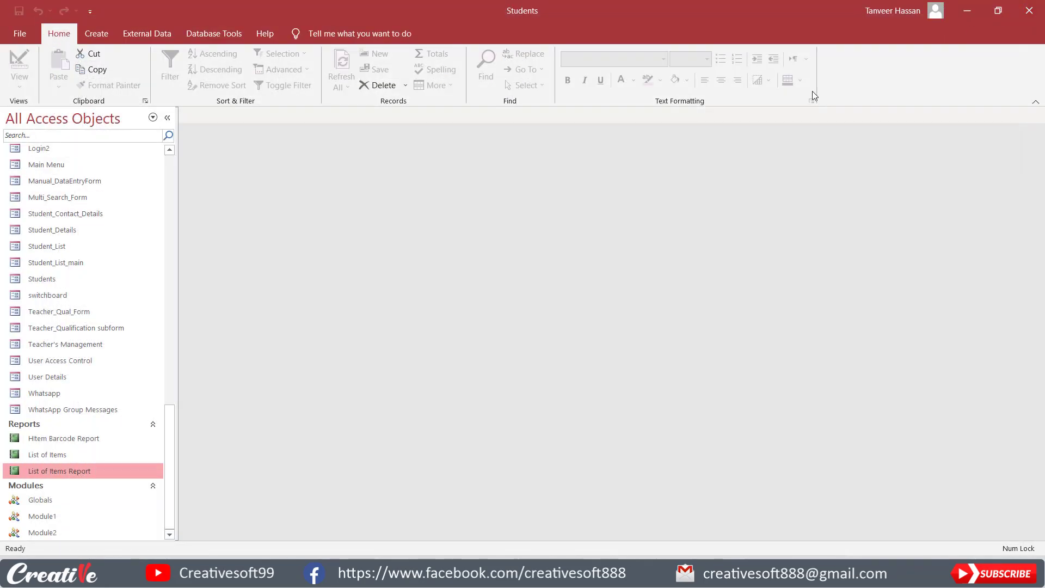
Step: Open the List_Para form in Design View and inspect the properties of the Get List button, category combo box and stock text box
scroll(80, 299, "up", 3)
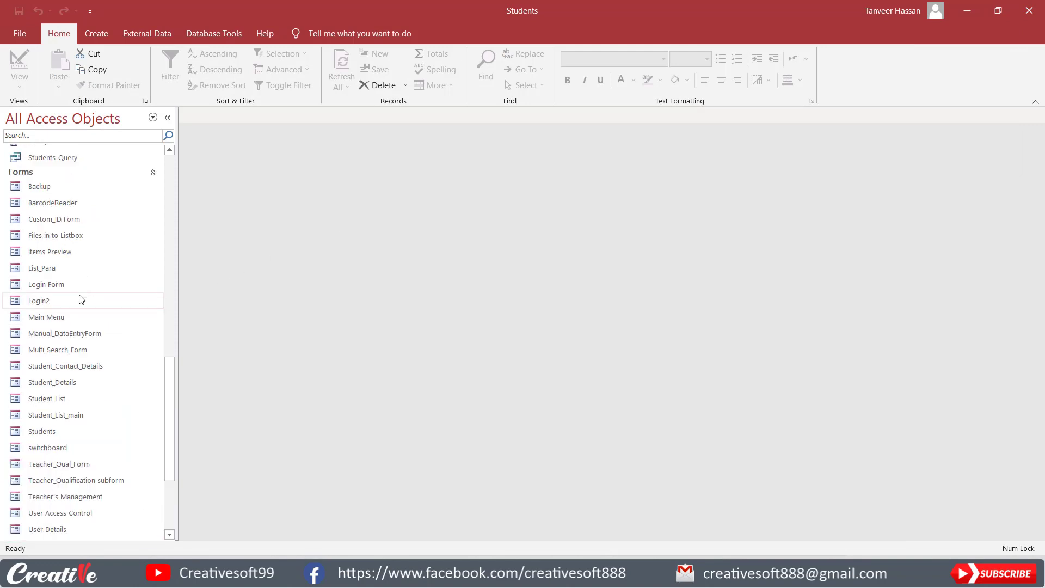
right_click(51, 269)
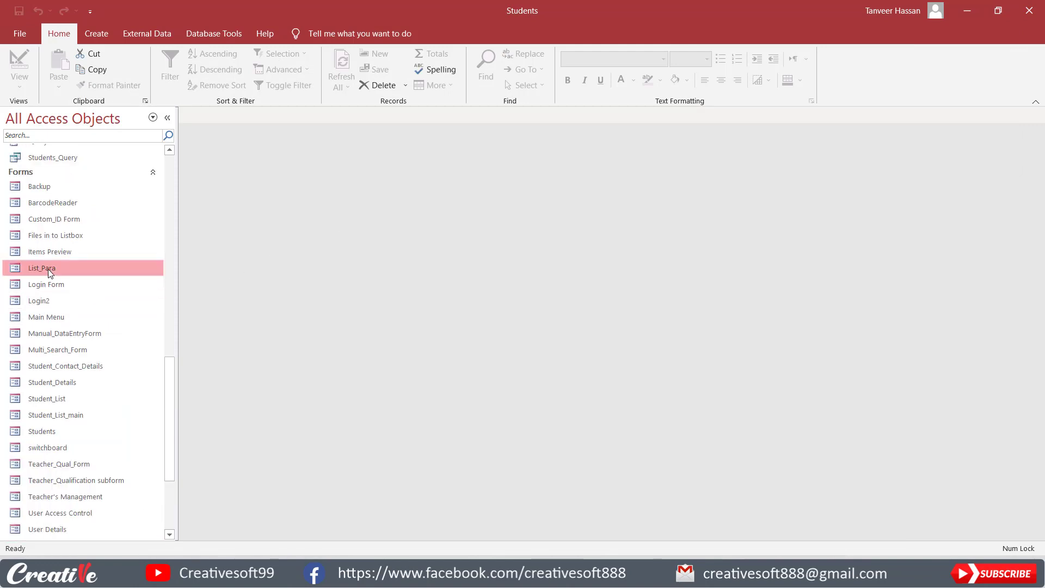
left_click(99, 311)
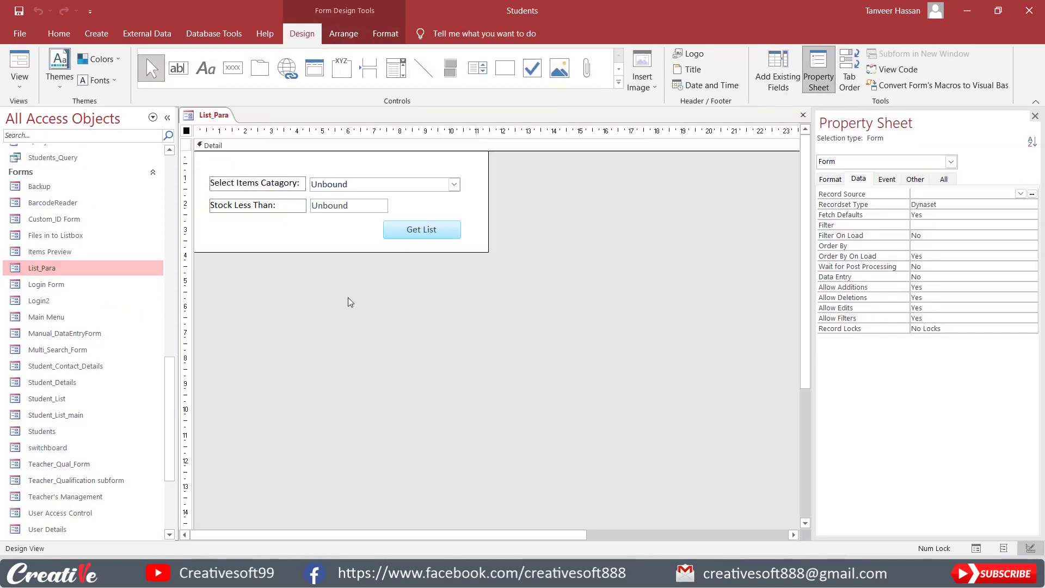
left_click(434, 230)
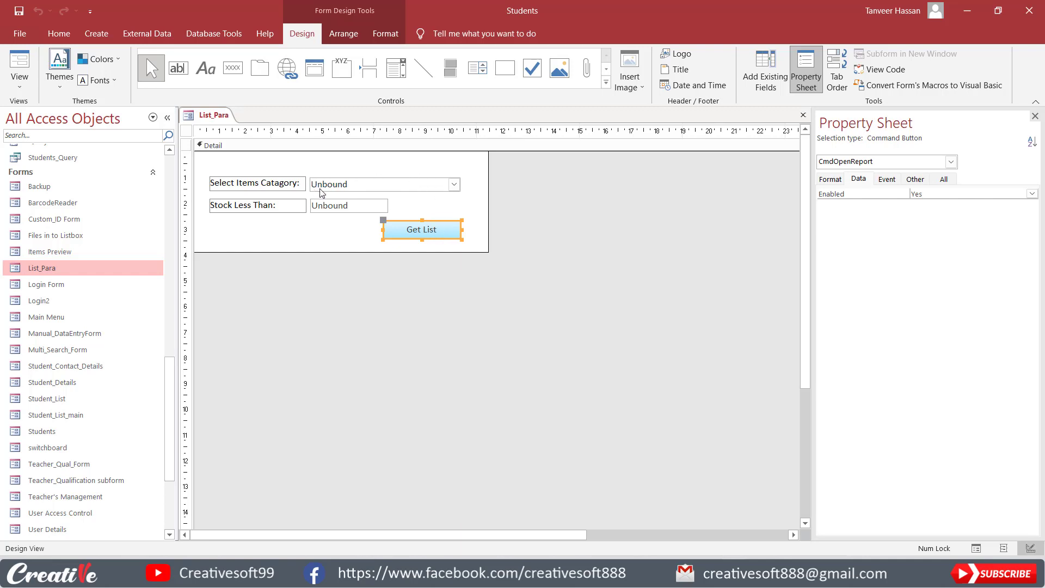
left_click(457, 186)
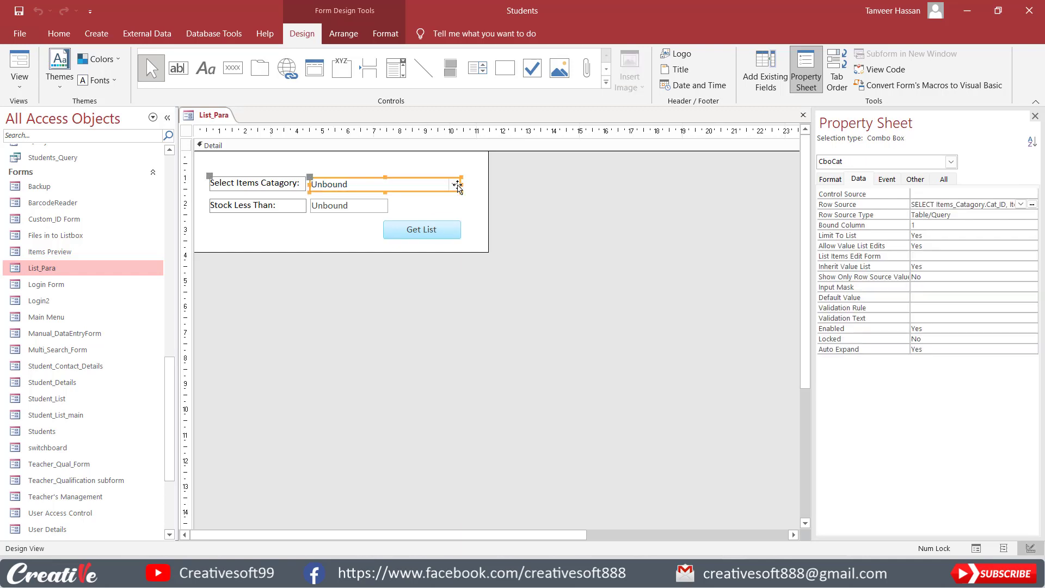
left_click(325, 207)
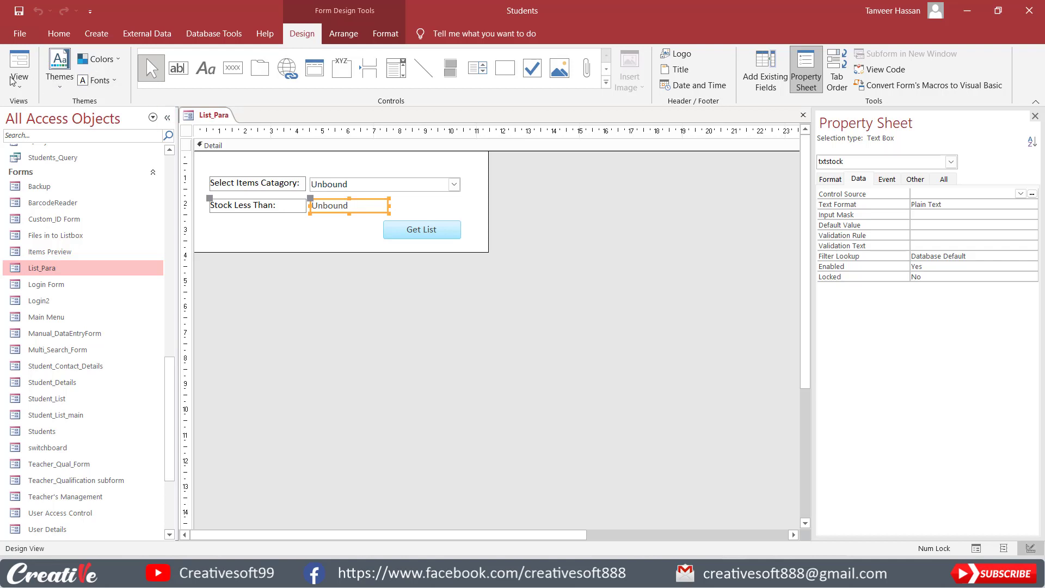
Step: Switch List_Para to Form View and try the item categories Soap & Detergent and Biscutes, ending with Oil & Ghee selected
left_click(16, 61)
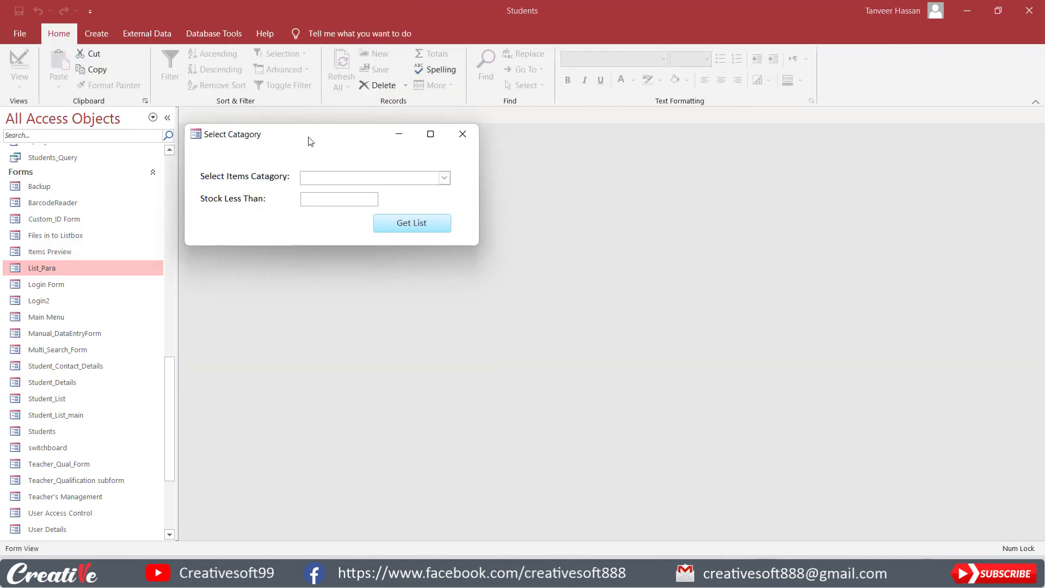
left_click_drag(310, 140, 456, 155)
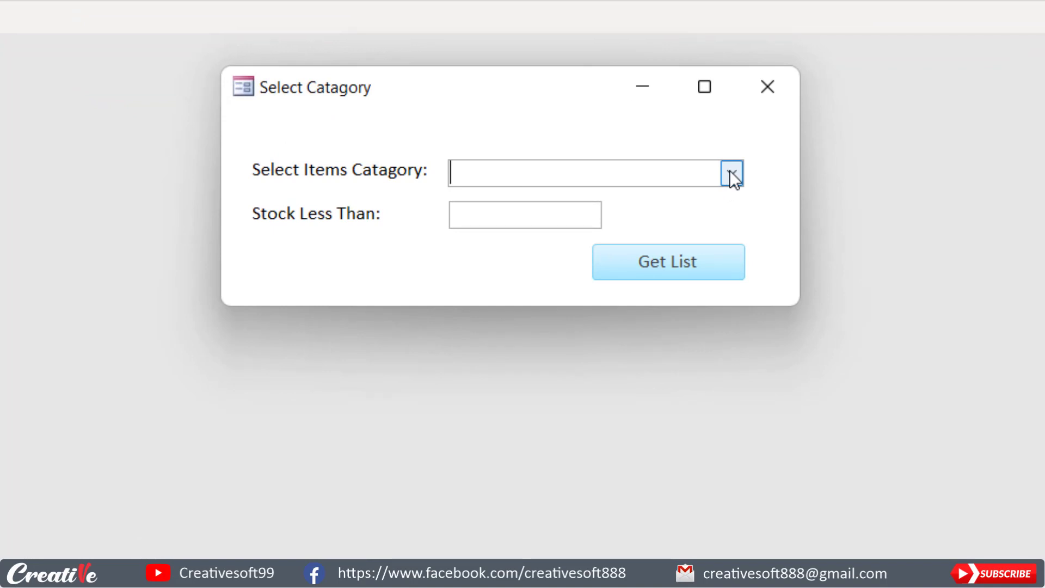
left_click(730, 175)
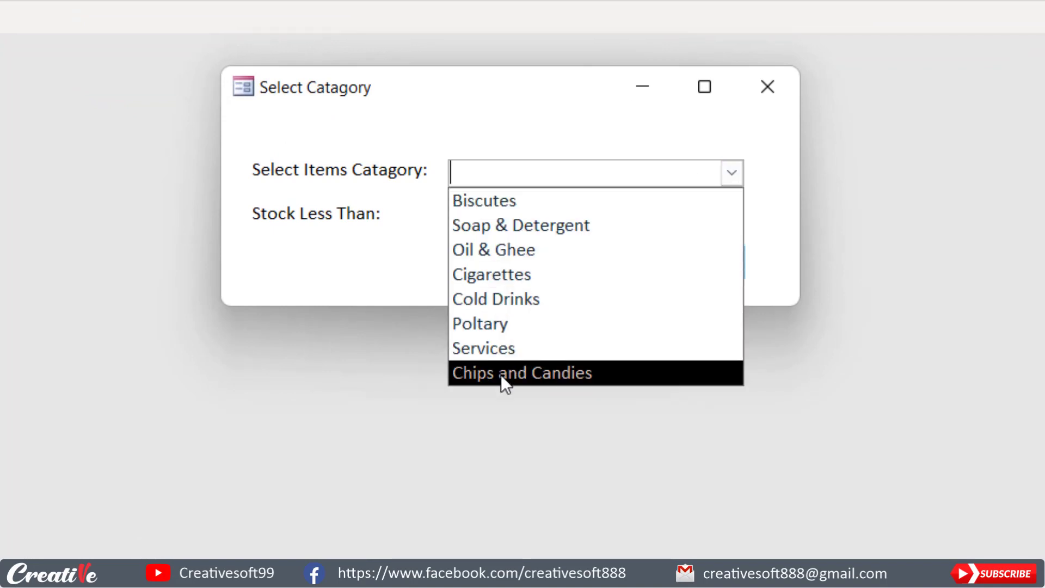
left_click(507, 225)
left_click(730, 173)
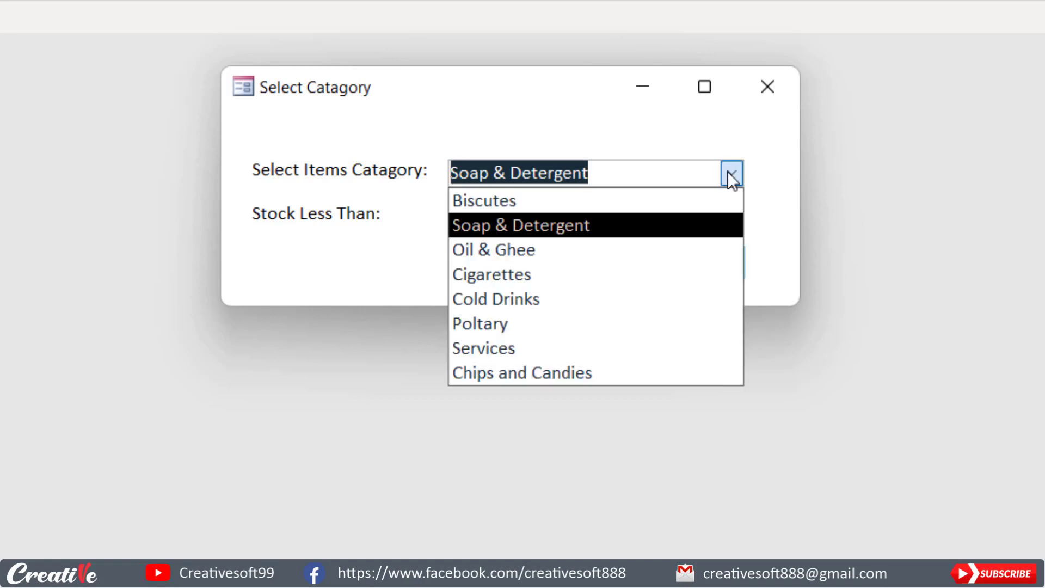
left_click(528, 199)
left_click(731, 173)
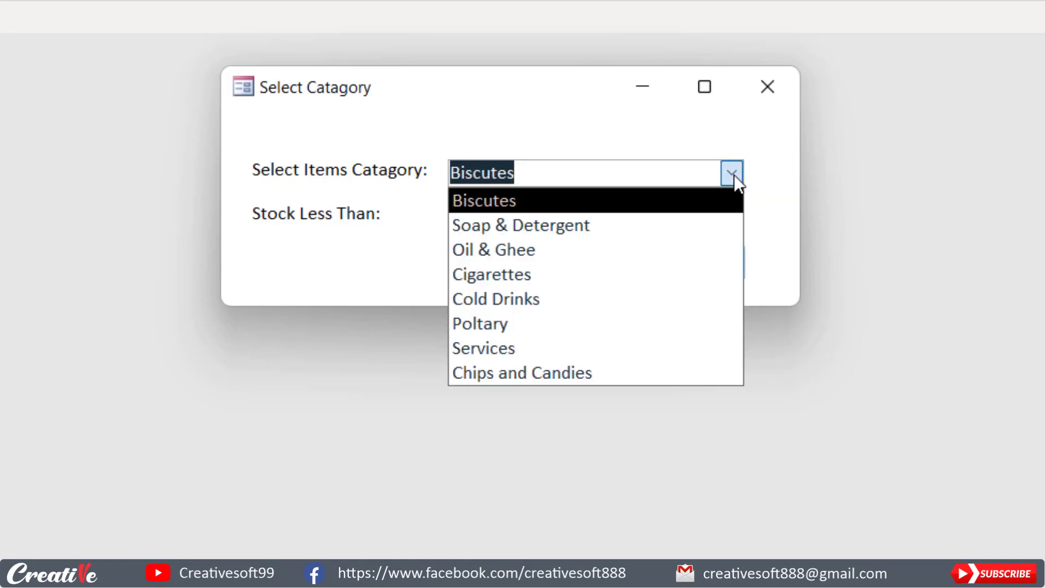
left_click(539, 244)
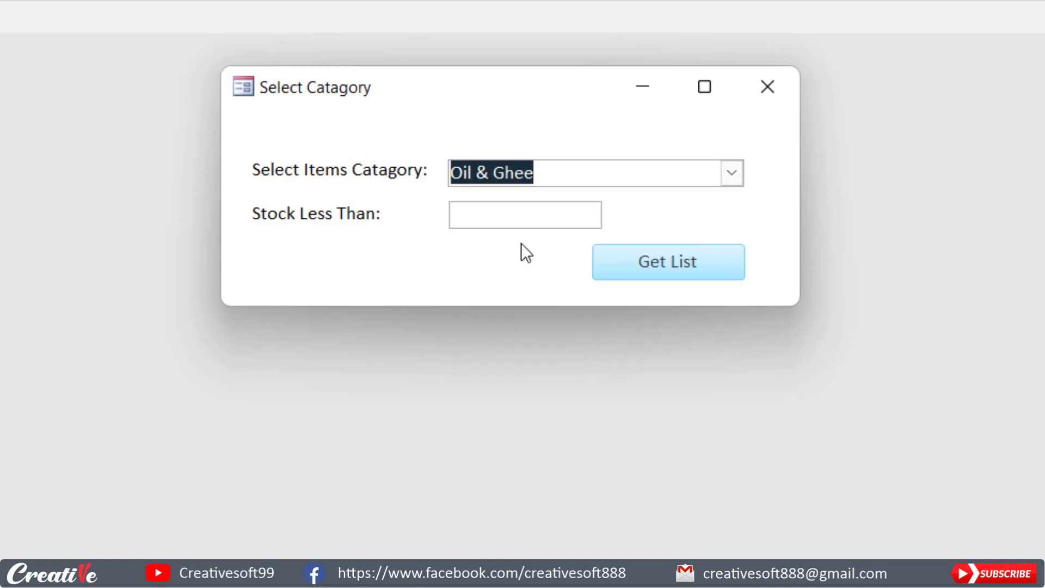
Step: Look over the item categories offered by the combo box and return the List_Para form to Design View
left_click(732, 173)
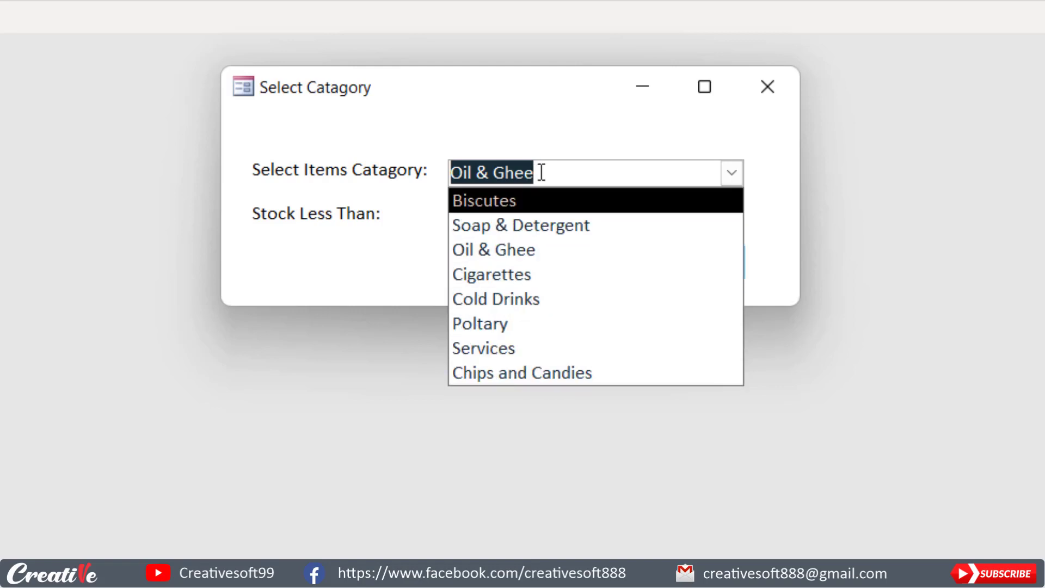
left_click(577, 134)
right_click(576, 131)
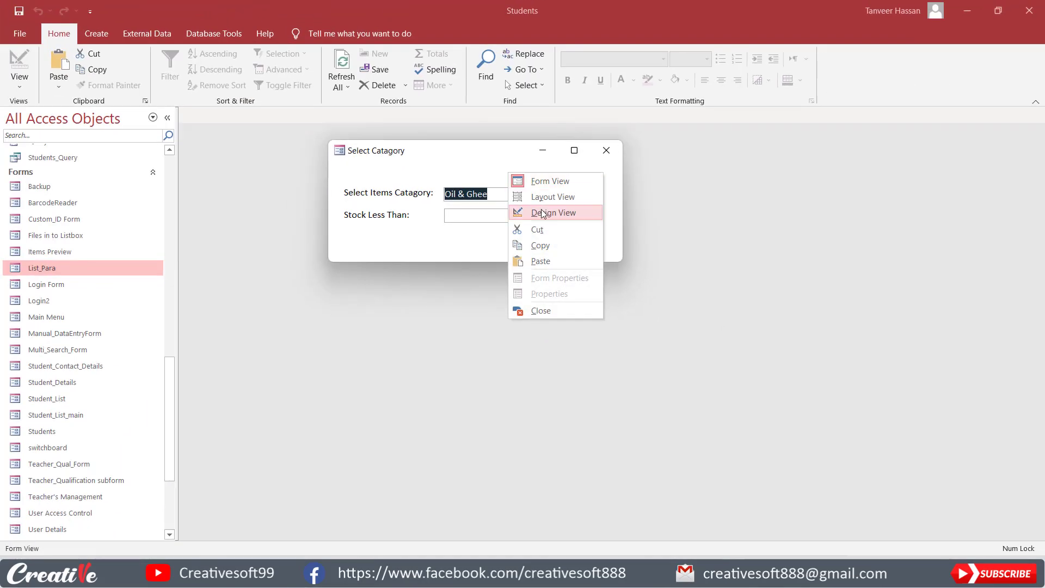
left_click(543, 213)
Step: Open the Row Source query of the CboCat combo box, examine its fields, and close the Query Builder
left_click(337, 185)
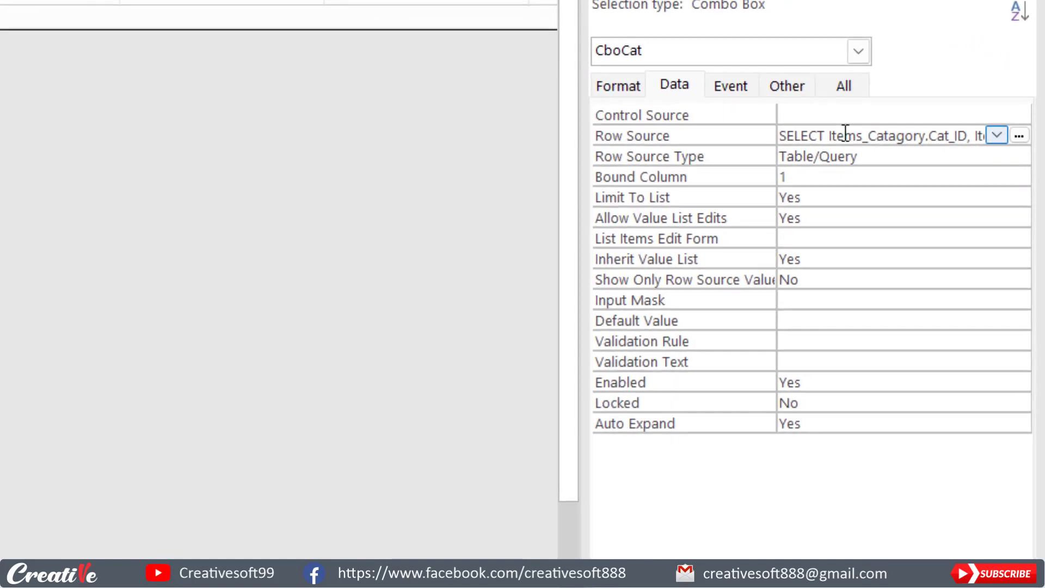
left_click(1019, 135)
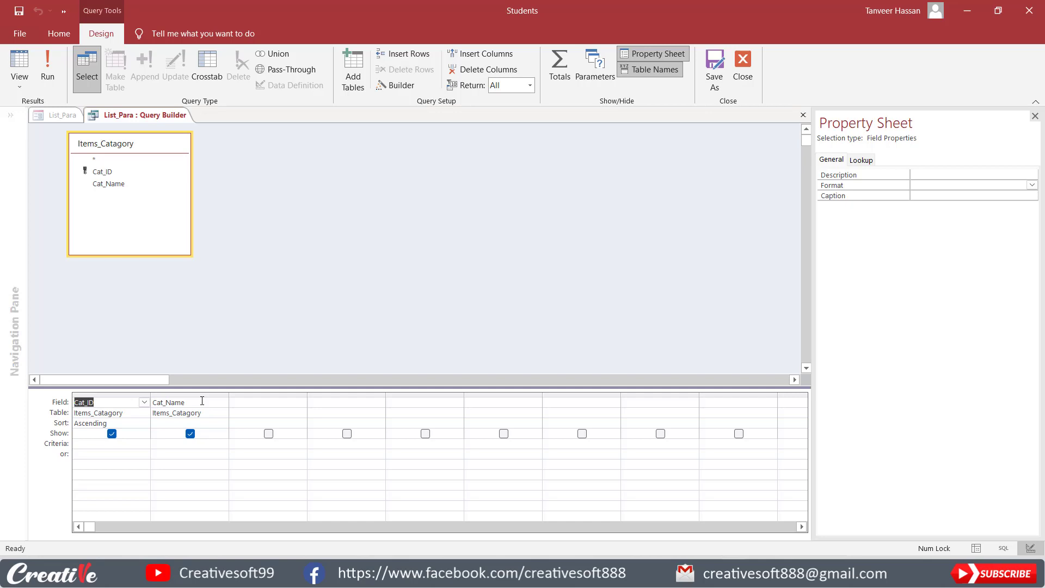
left_click(803, 114)
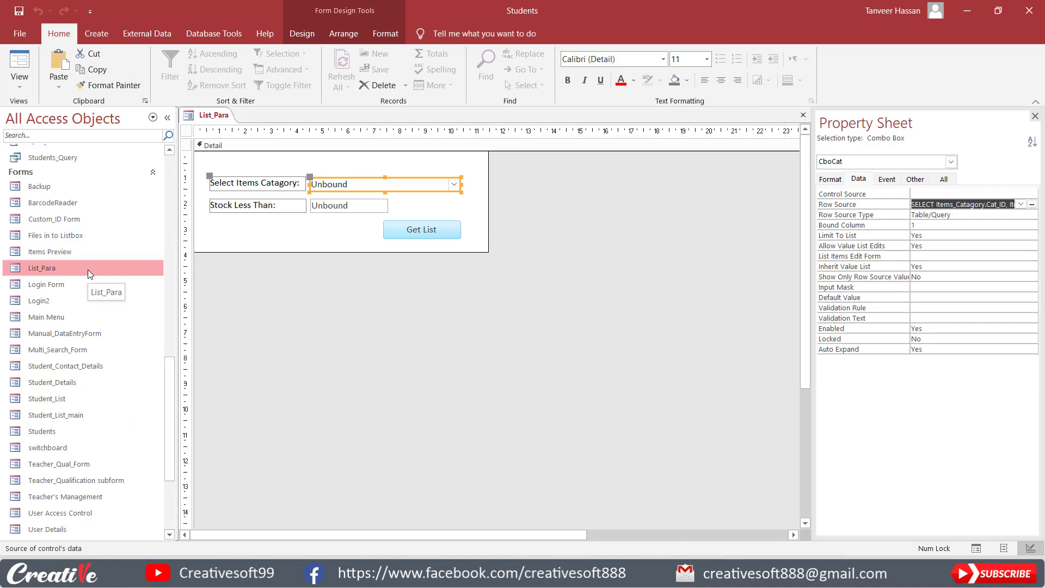
Step: Open the Items_Catagory table, examine its Cat_ID and Cat_Name values, and close it
scroll(87, 269, "up", 10)
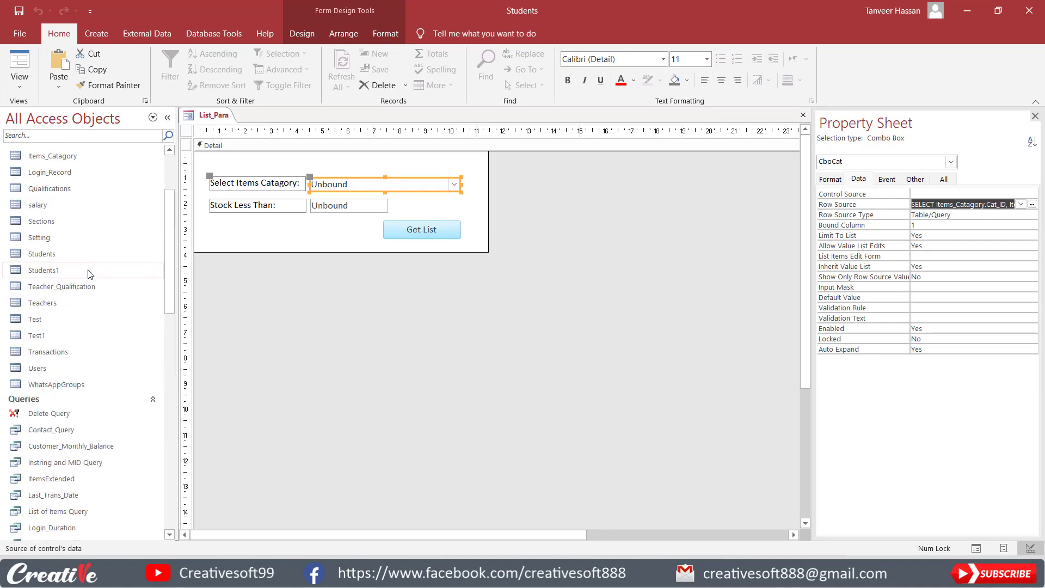
scroll(90, 274, "up", 2)
double_click(62, 232)
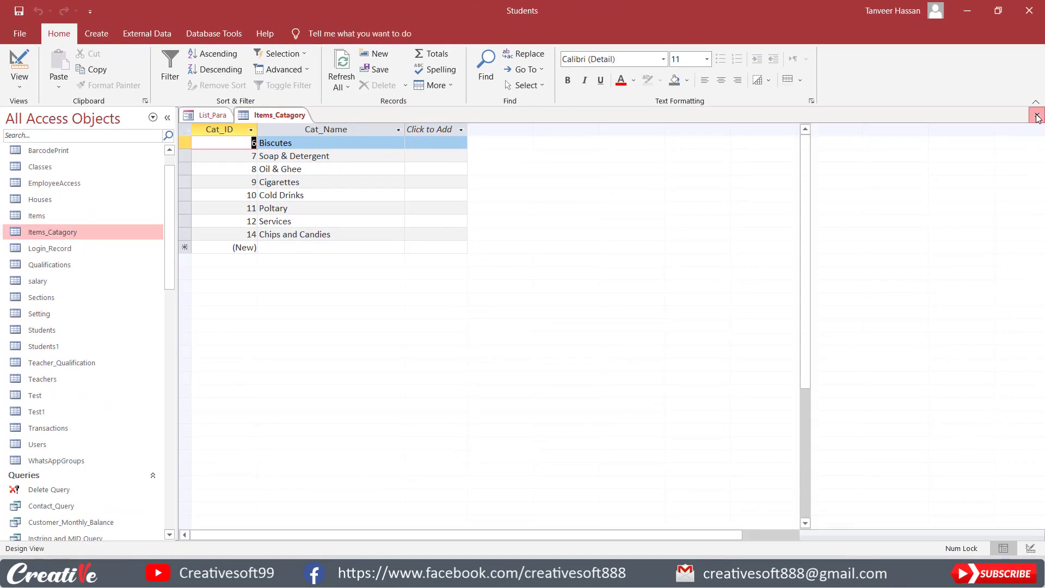
left_click(1036, 116)
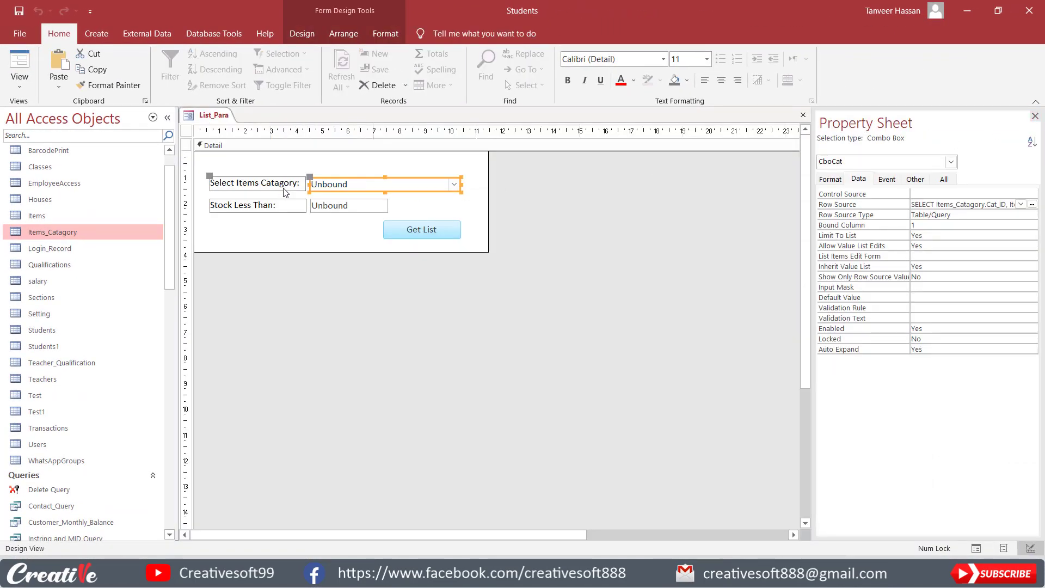
Step: Open the Items table, examine the Catagory_ID column through its records, and close the table
double_click(34, 216)
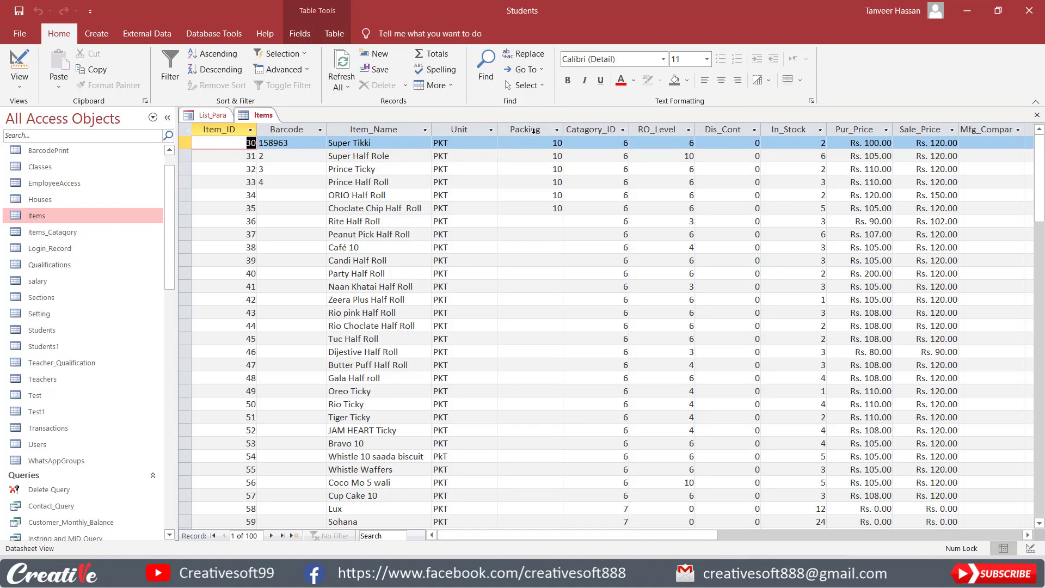
left_click(594, 131)
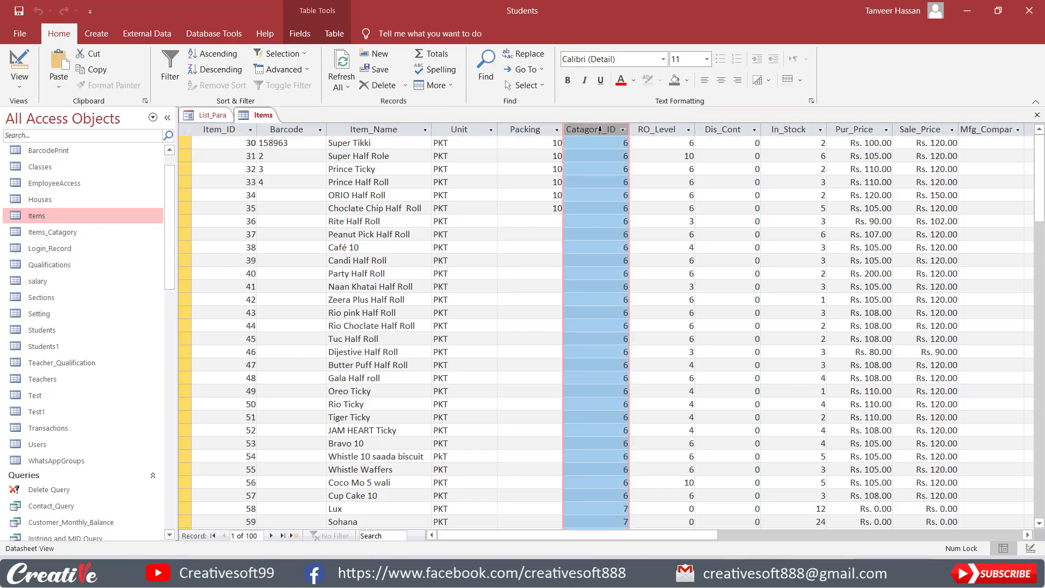
scroll(607, 292, "down", 12)
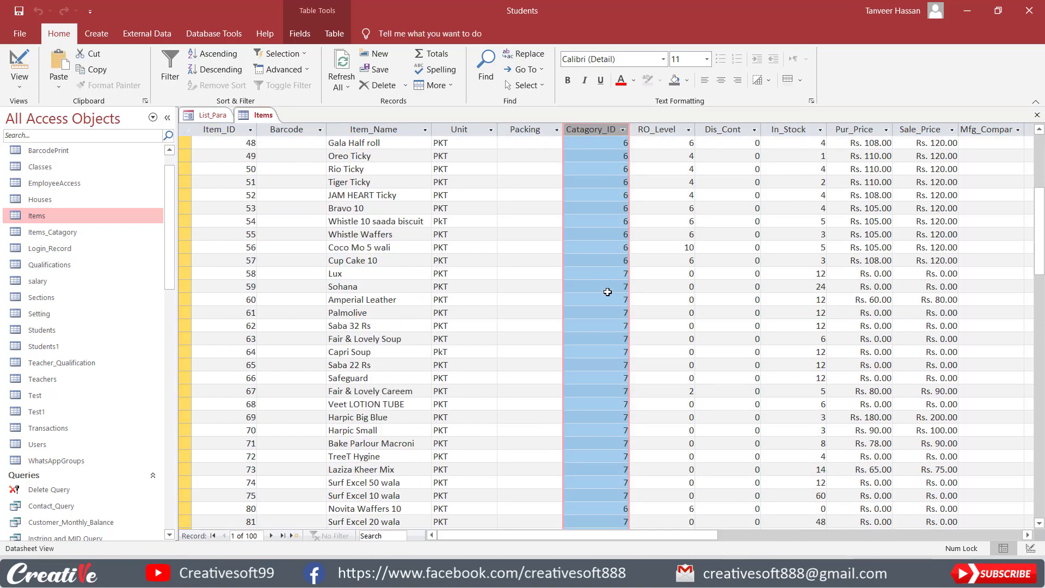
scroll(607, 292, "down", 3)
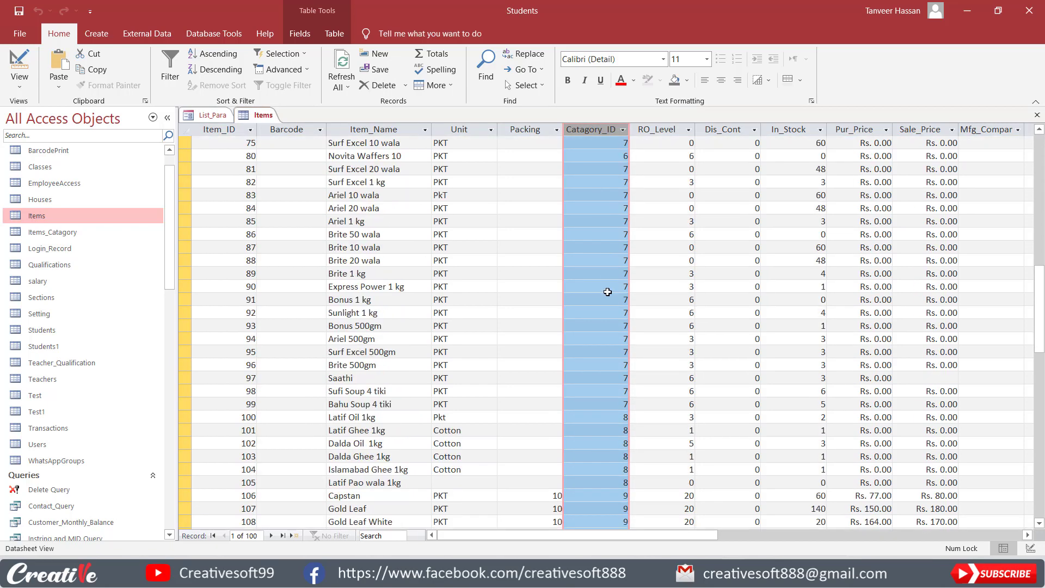
left_click(1037, 116)
Step: Open the Items Preview form, view the choices in its Catagory list, and close the form
scroll(122, 291, "down", 8)
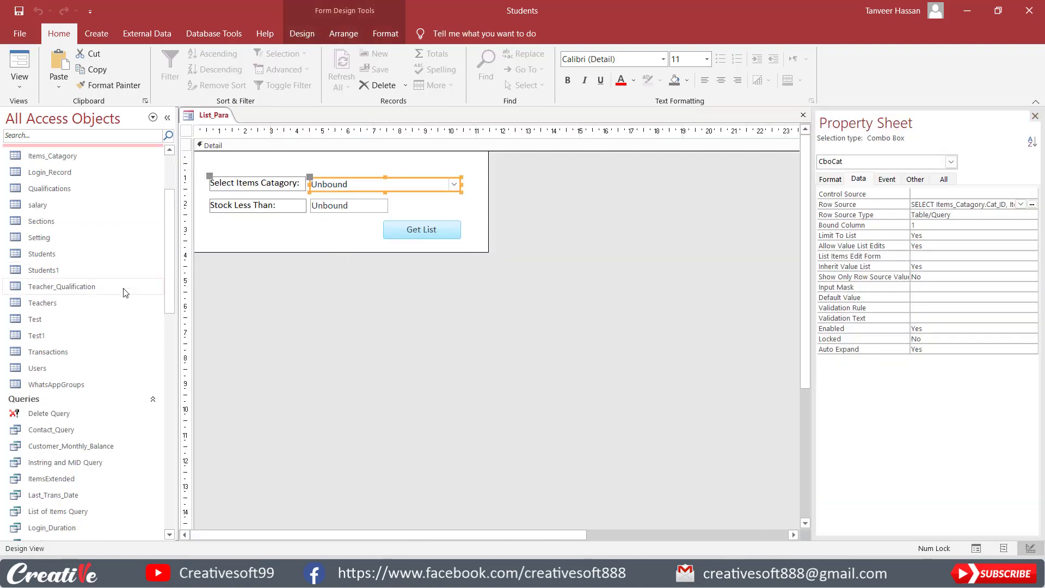
scroll(124, 292, "down", 6)
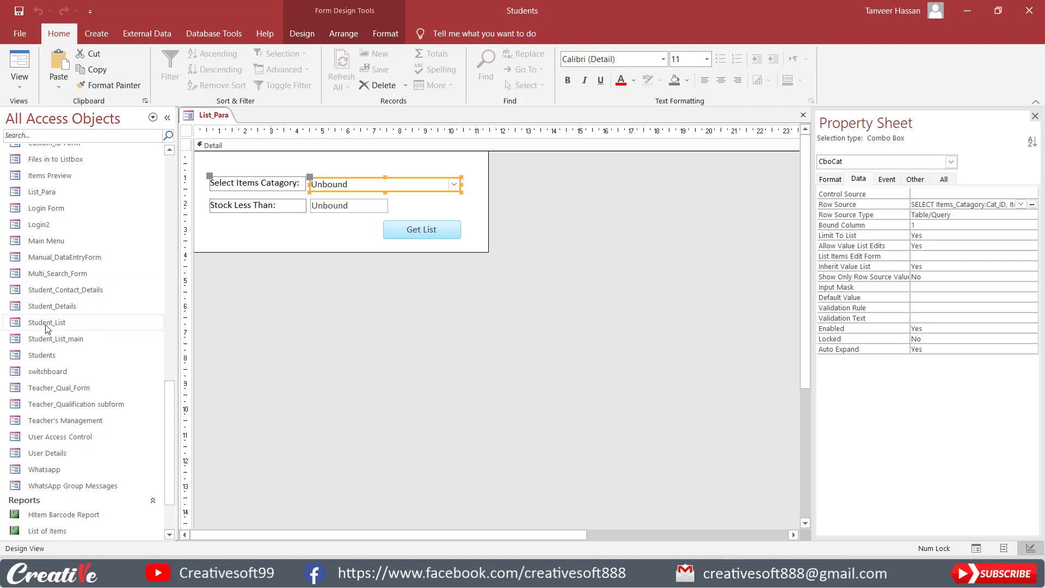
scroll(46, 249, "up", 2)
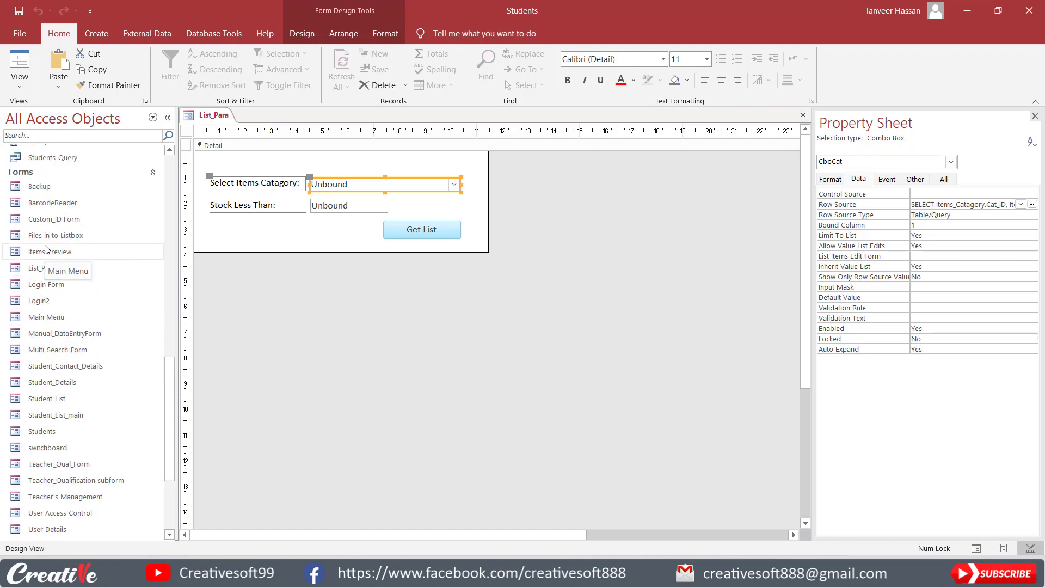
double_click(51, 253)
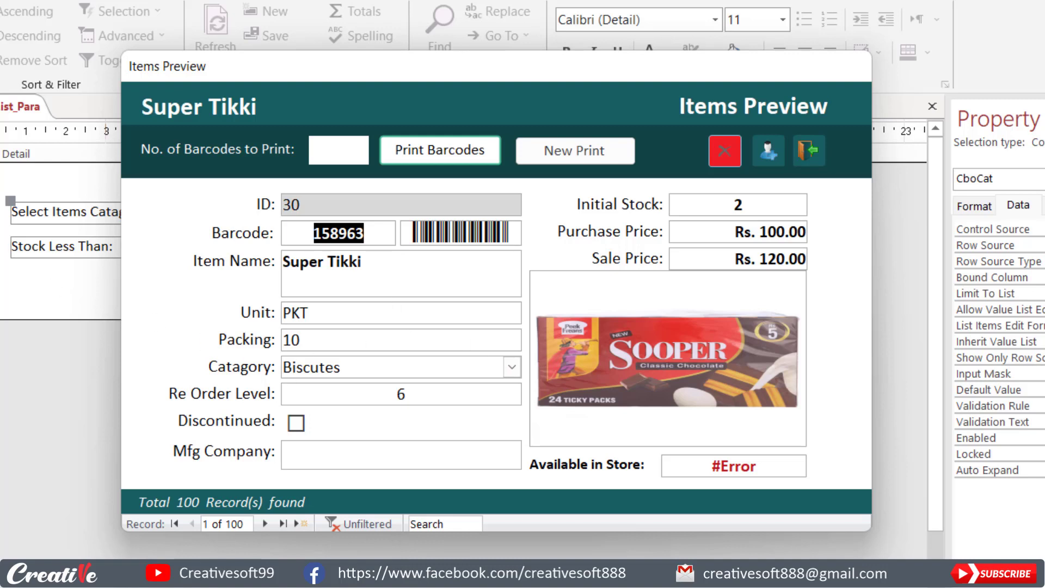
left_click(512, 369)
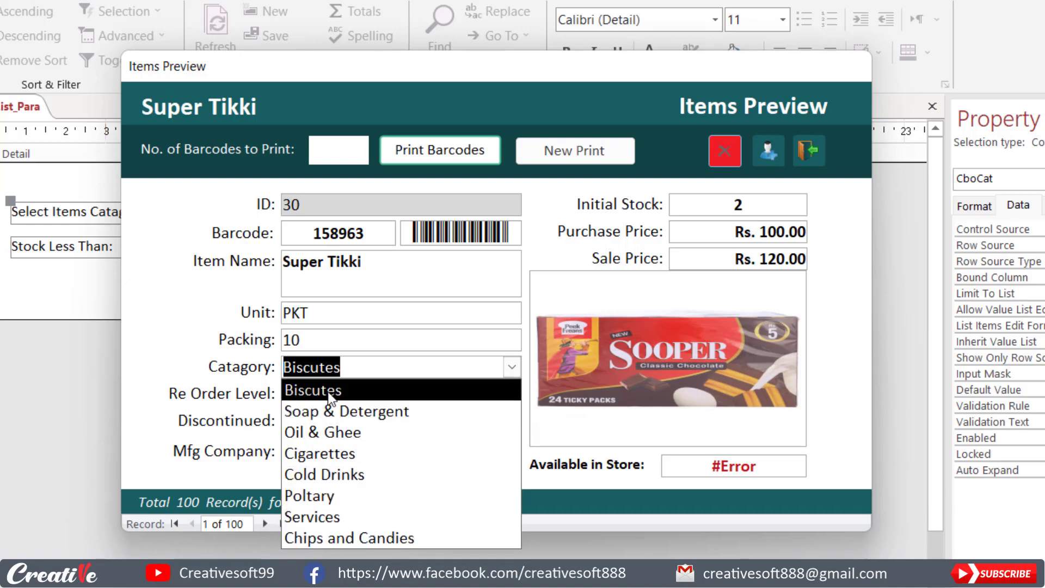
left_click(809, 149)
left_click(808, 148)
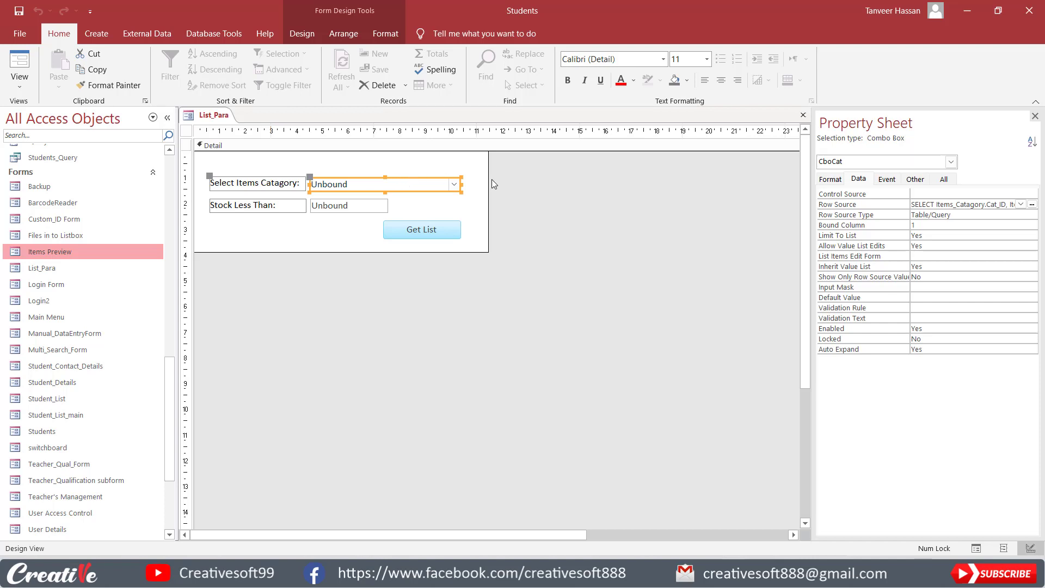
Step: Reopen the CboCat combo box's Row Source query and show it in SQL View
left_click(1032, 204)
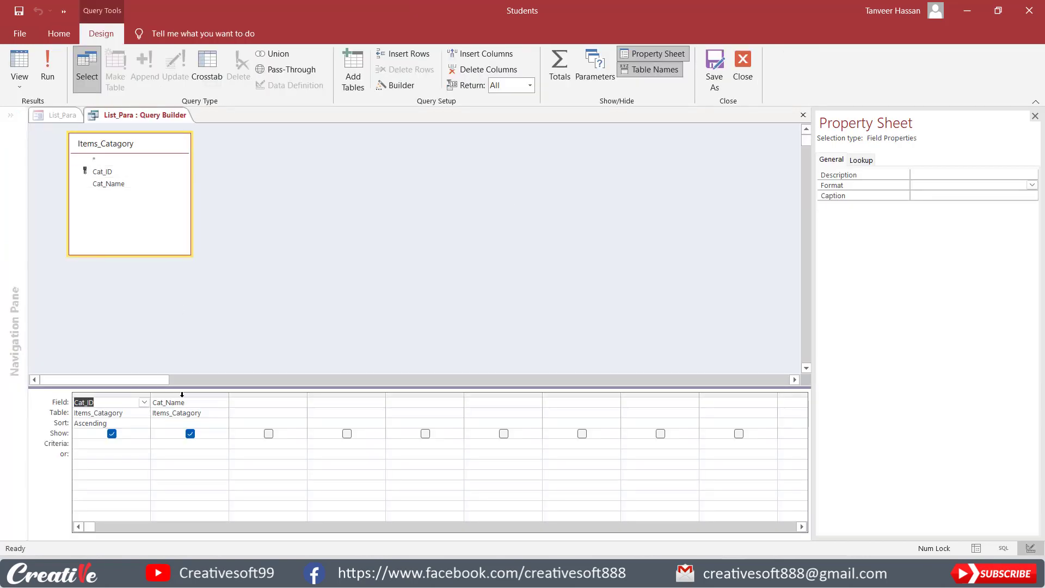
left_click(21, 86)
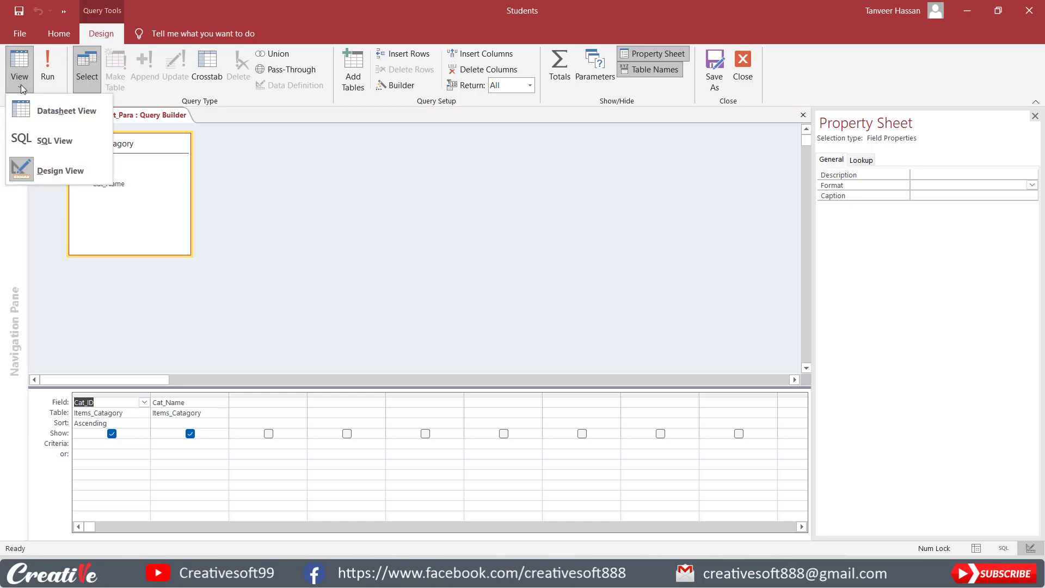
left_click(64, 143)
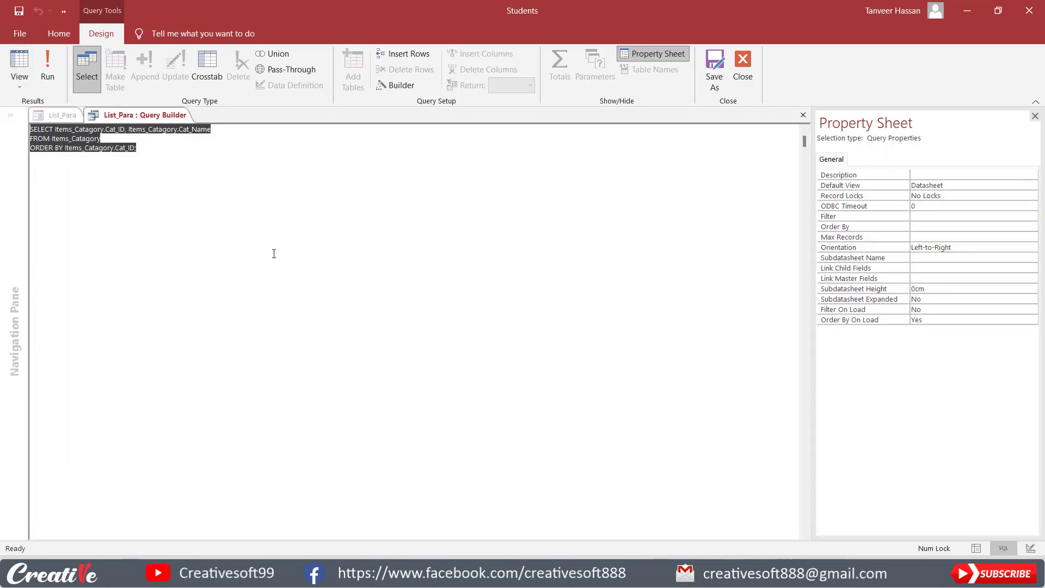
left_click(150, 145)
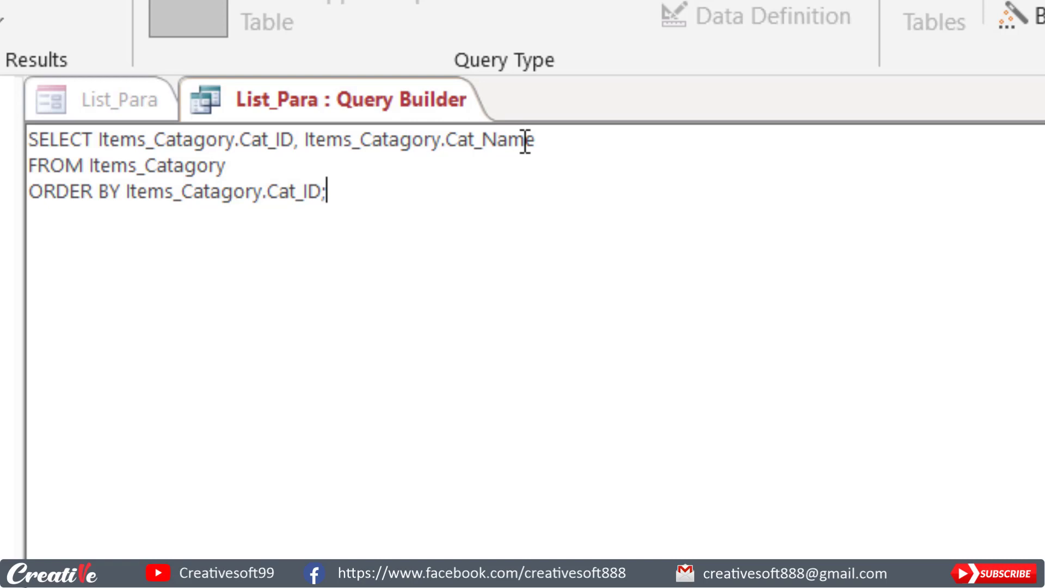
Step: Preview the Row Source query's records in Datasheet View and return to SQL View
left_click(19, 18)
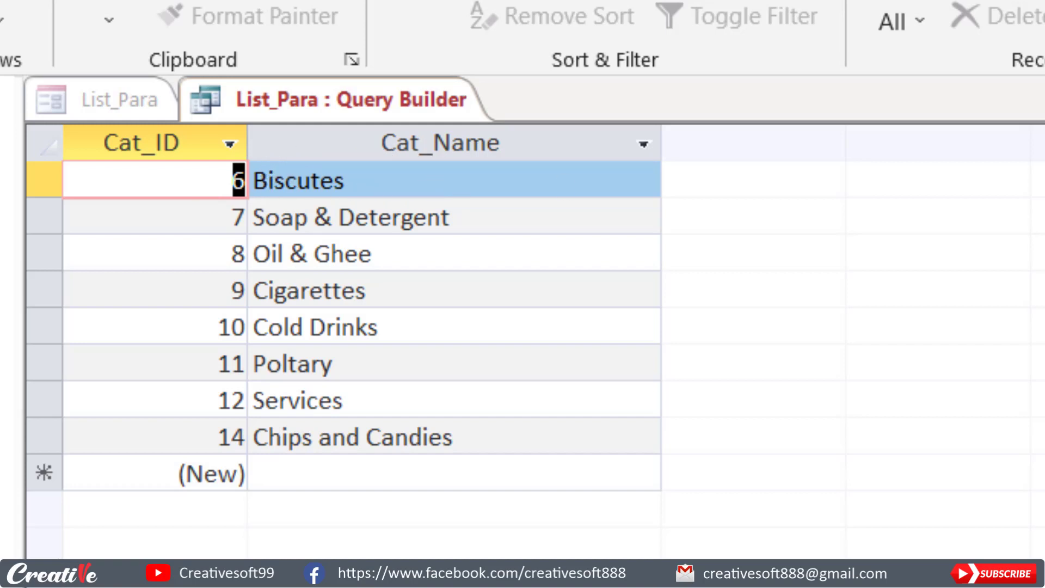
left_click(19, 21)
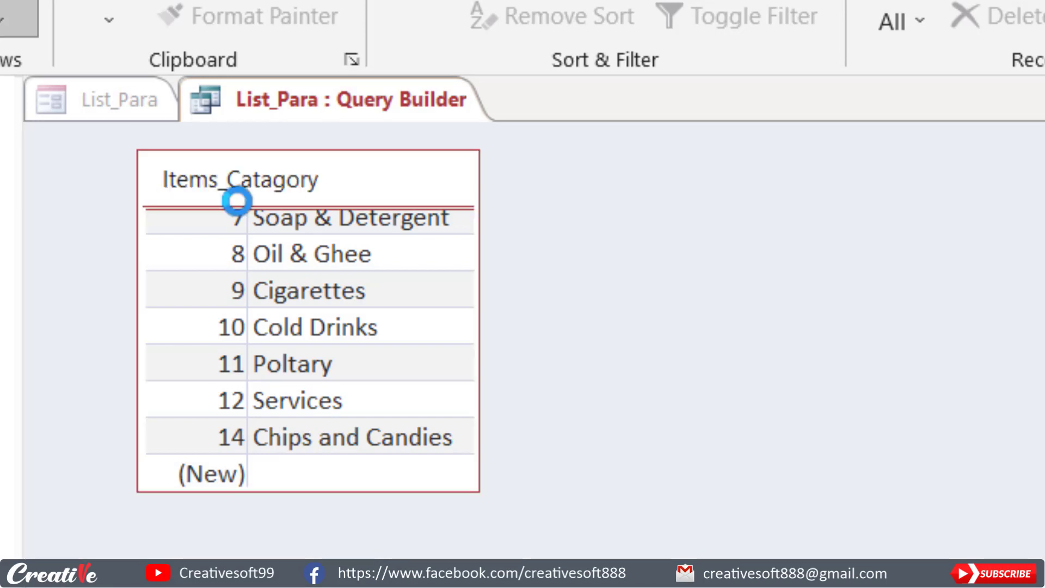
left_click(20, 20)
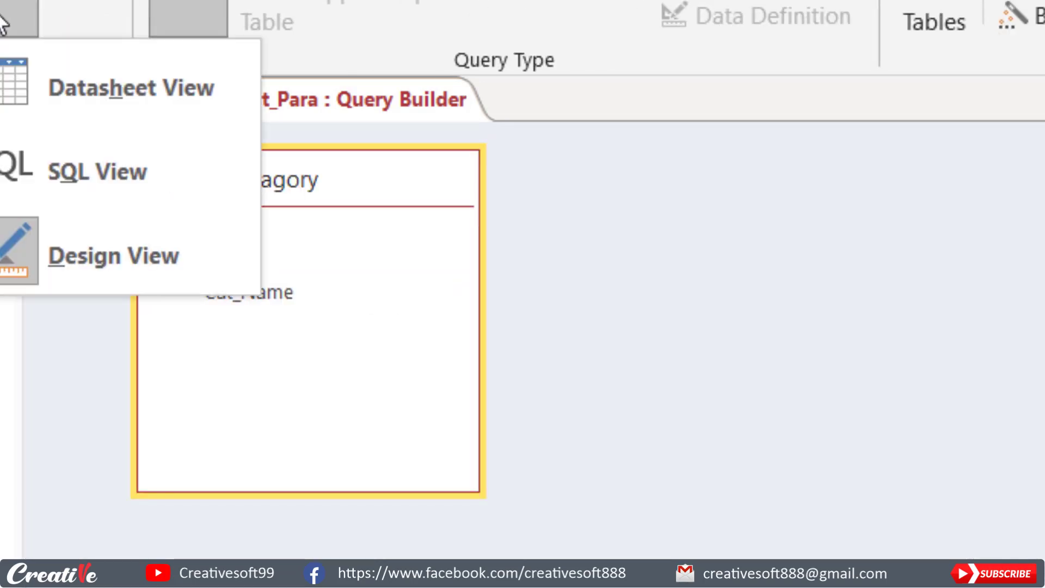
left_click(37, 149)
Step: Remove the semicolon ending the Row Source query's SQL and add UNION on a new line below ORDER BY
left_click(344, 193)
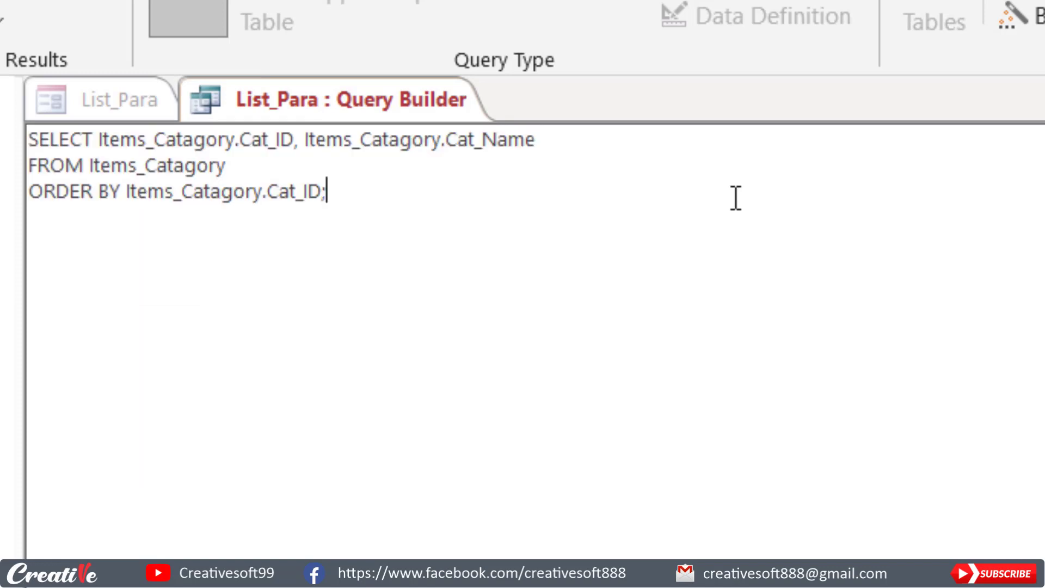
key("BackSpace")
key("Return")
left_click_drag(30, 140, 383, 191)
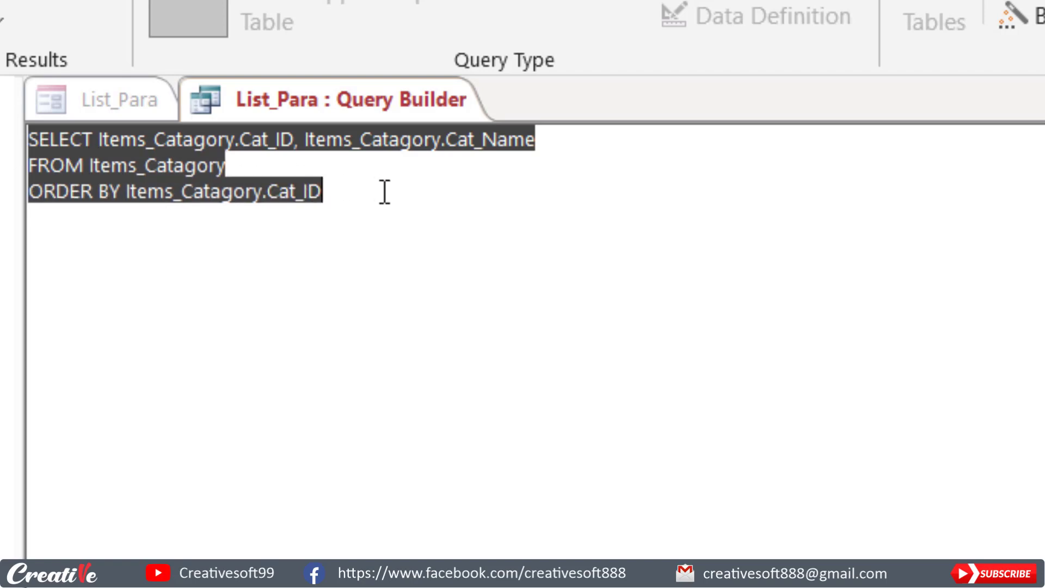
left_click(159, 240)
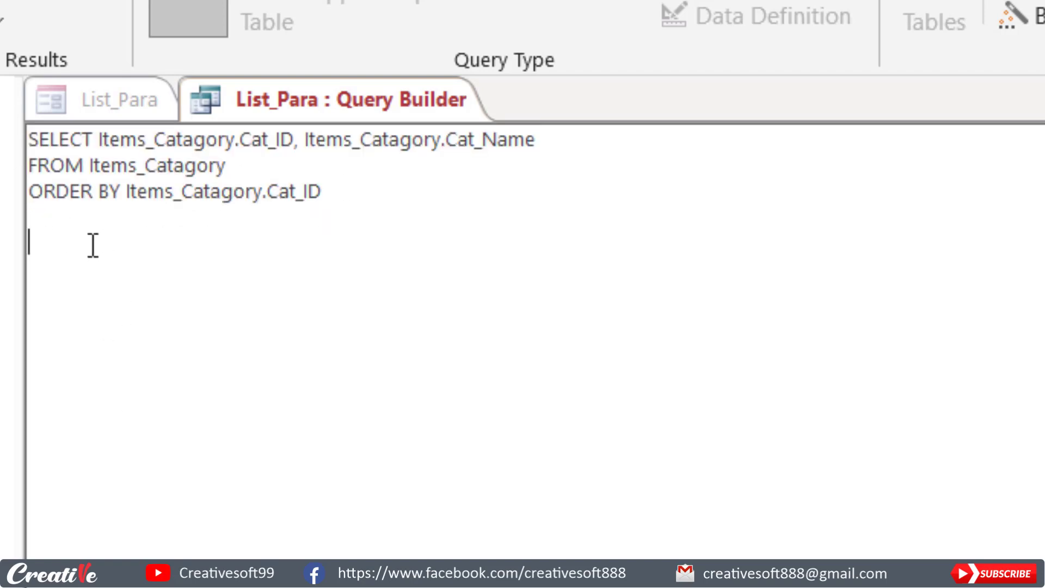
left_click(86, 223)
type("UNION")
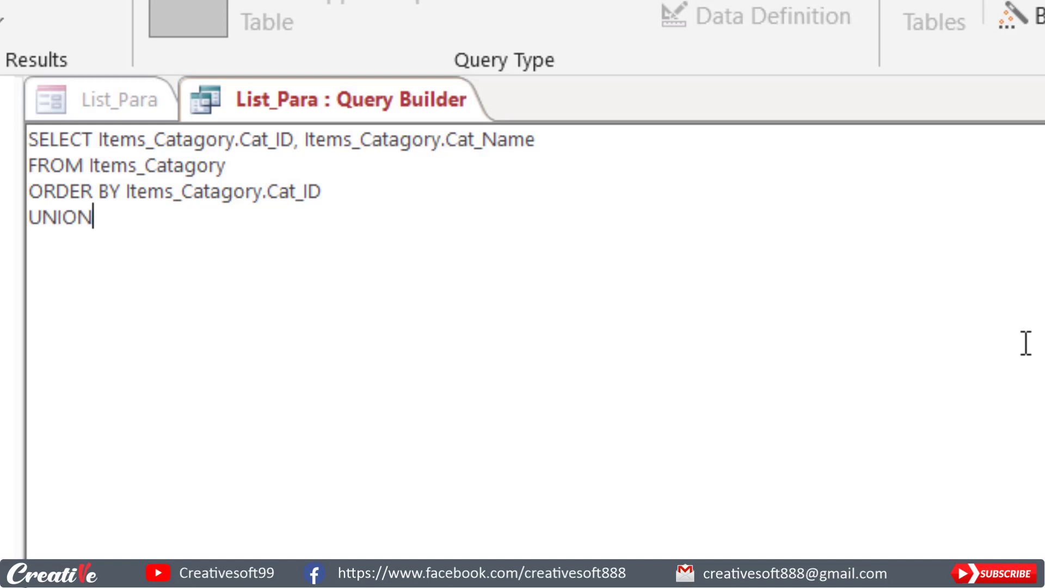
Step: Below UNION, add the statement Select 0,"All Products" from Items_Catagory; to the Row Source query
key("Return")
type("Selec")
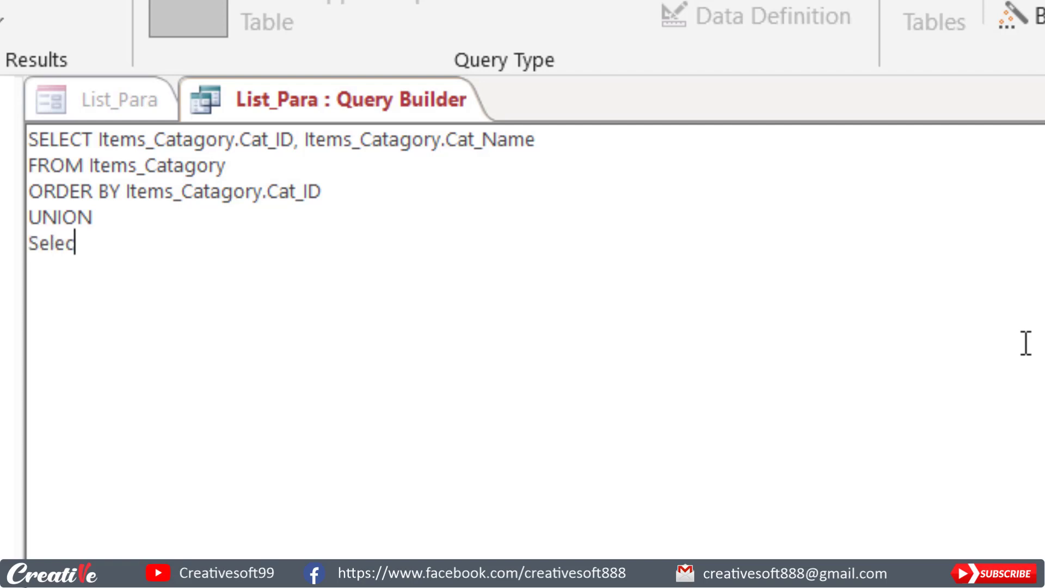
type("t")
type("0,\"A")
type("\"\"")
type("All ")
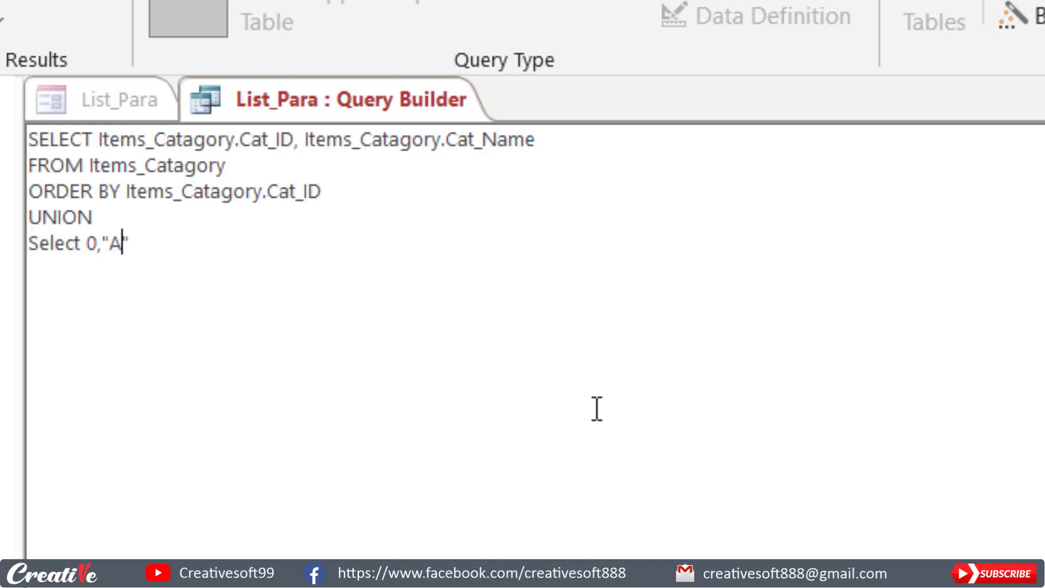
type("Products")
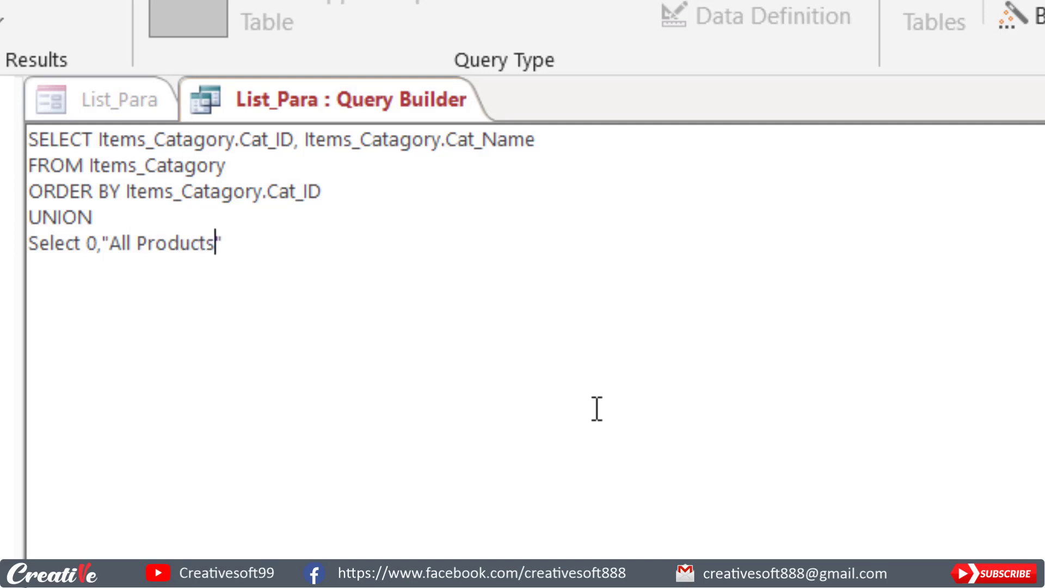
left_click(275, 234)
type("from Items")
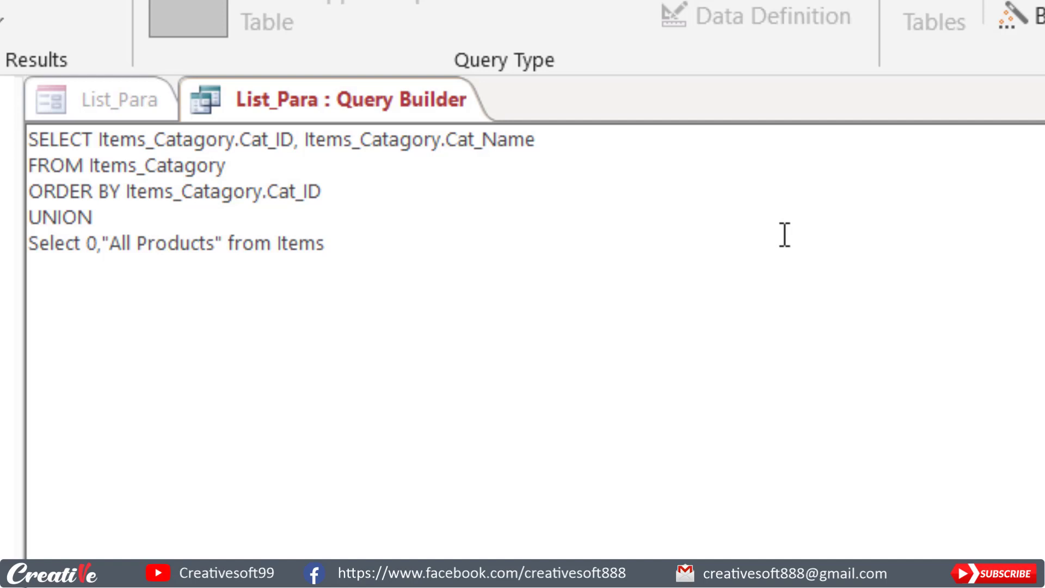
type("_Catagoy")
key("BackSpace")
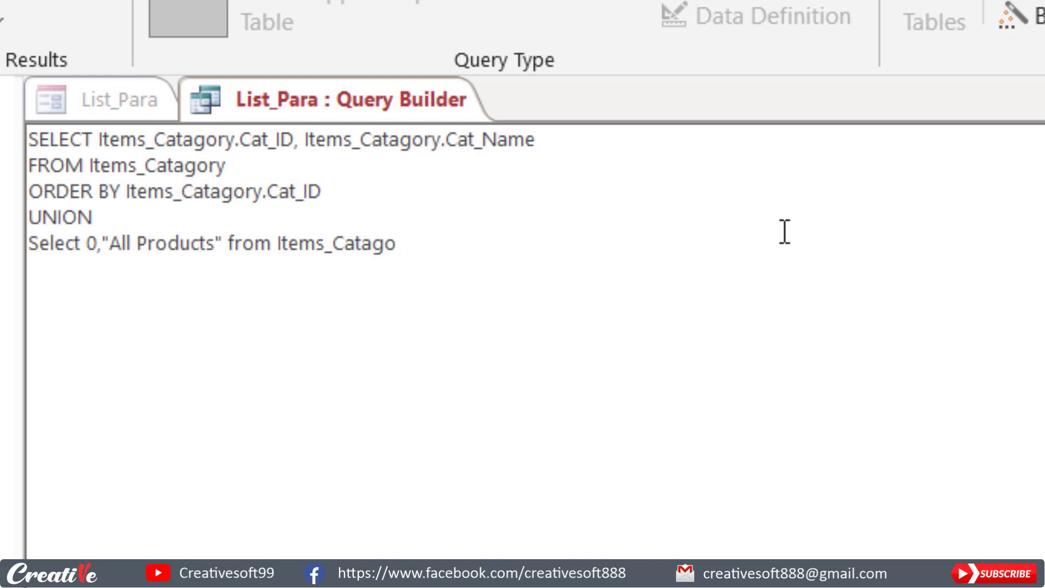
type("ry;")
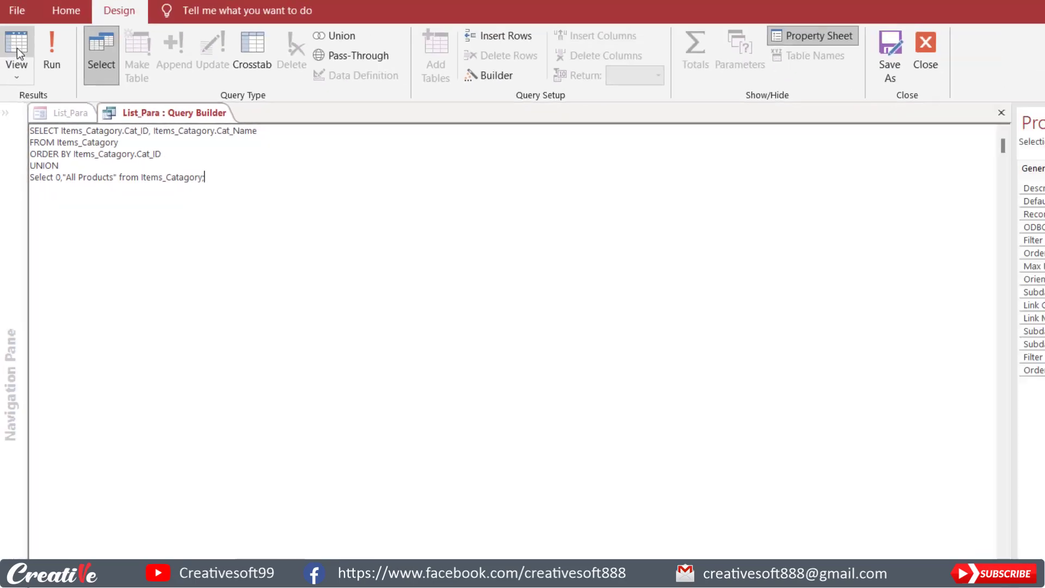
Step: Preview the UNION query's records in Datasheet View, then close the Query Builder and save the SQL to the Row Source property
left_click(18, 48)
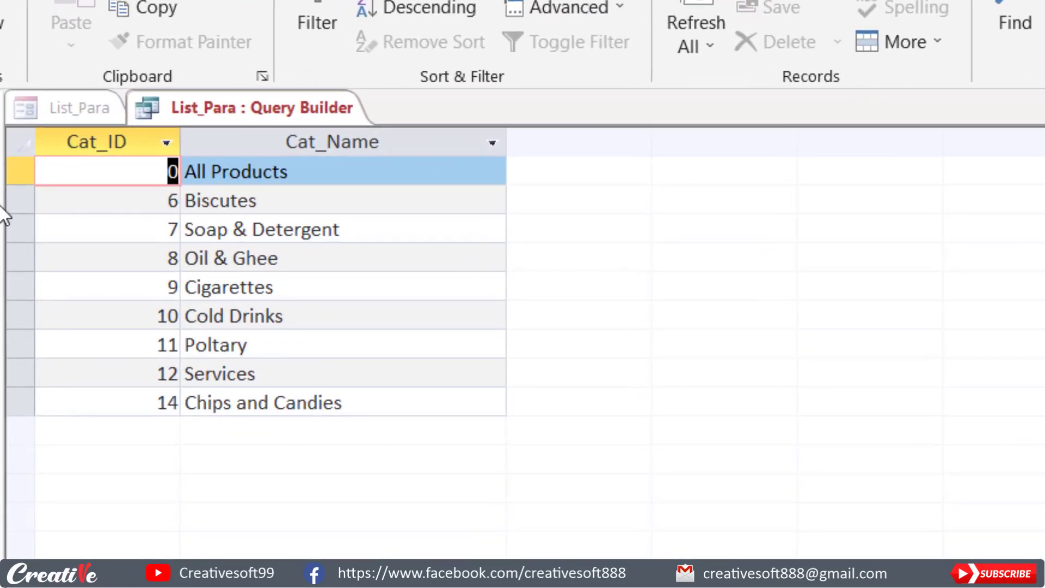
left_click_drag(18, 201, 18, 399)
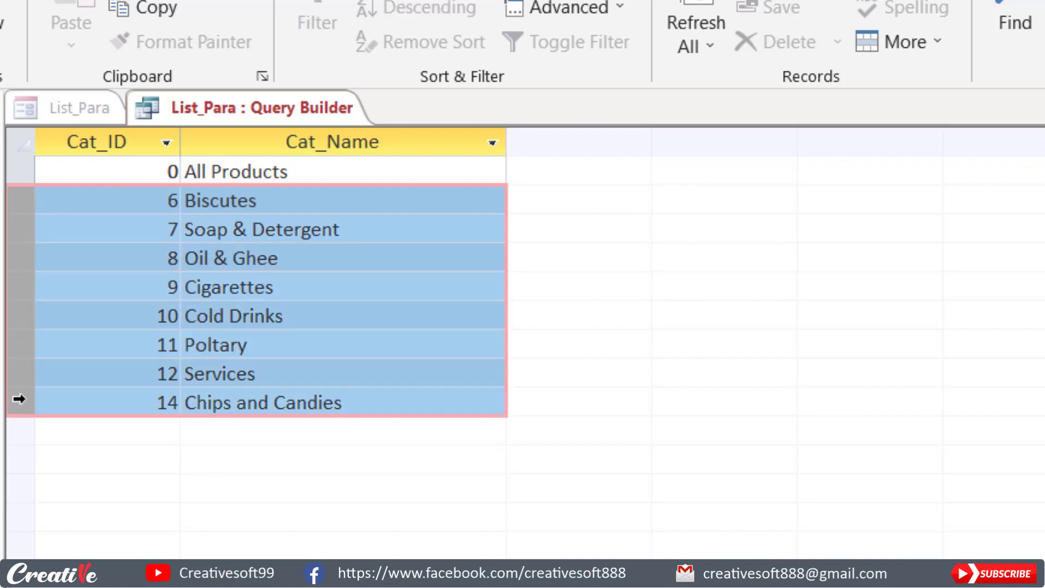
left_click(21, 172)
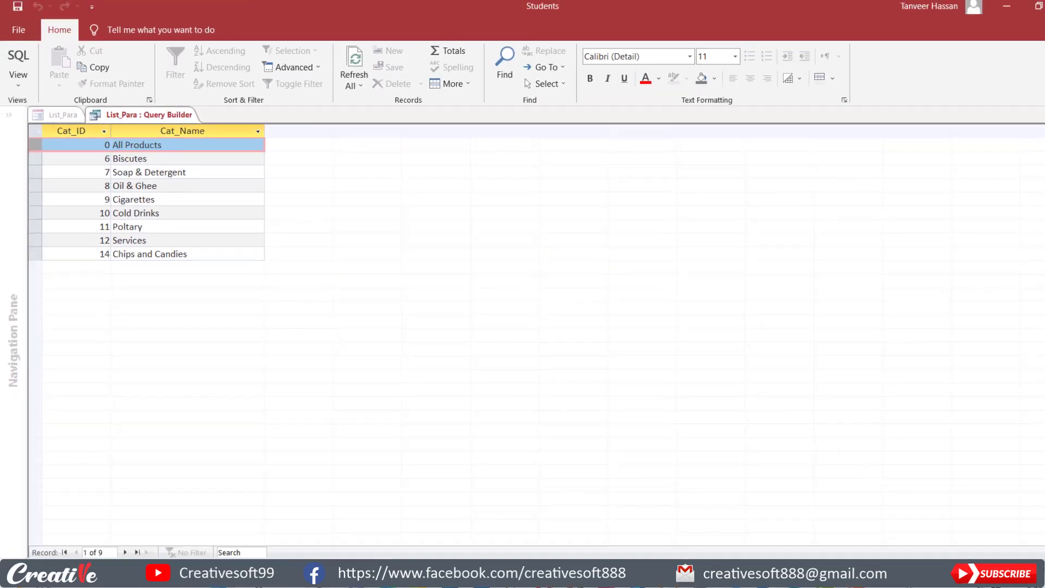
left_click(1037, 114)
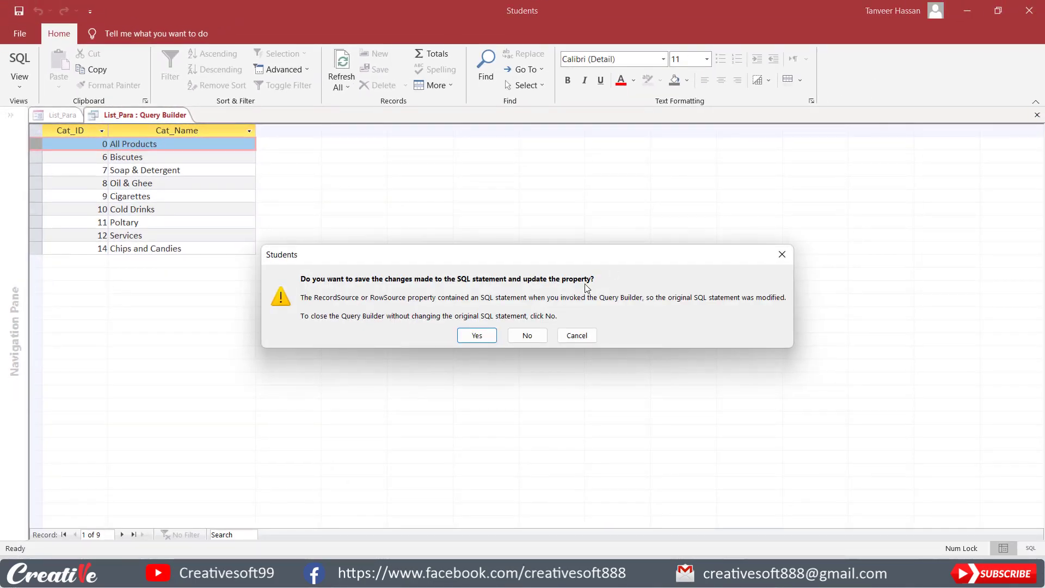
left_click(476, 335)
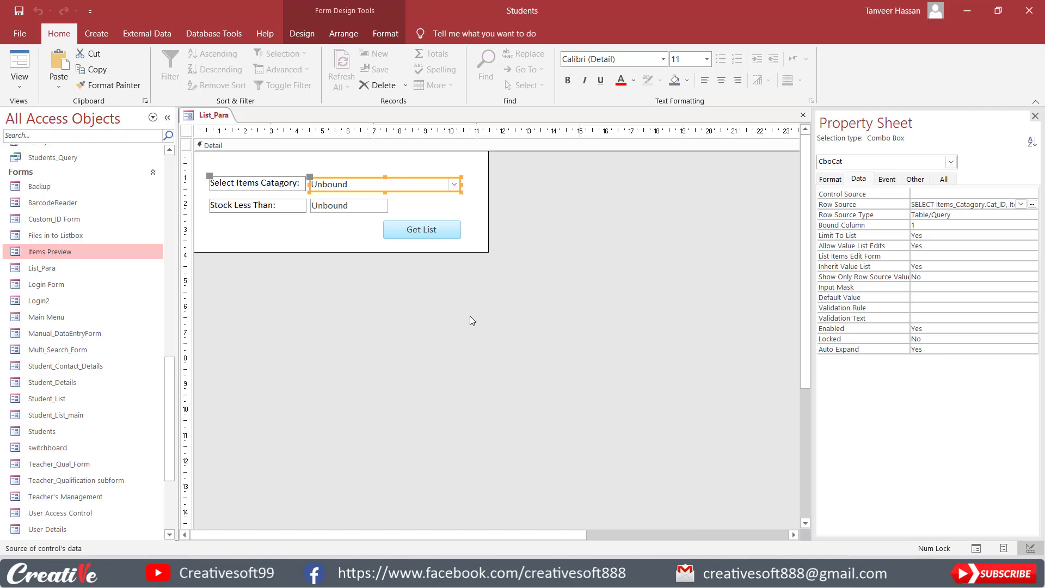
Step: Show the form in Form View and test the category combo box with All Products, Biscutes, Soap & Detergent and Cigarettes
left_click(19, 62)
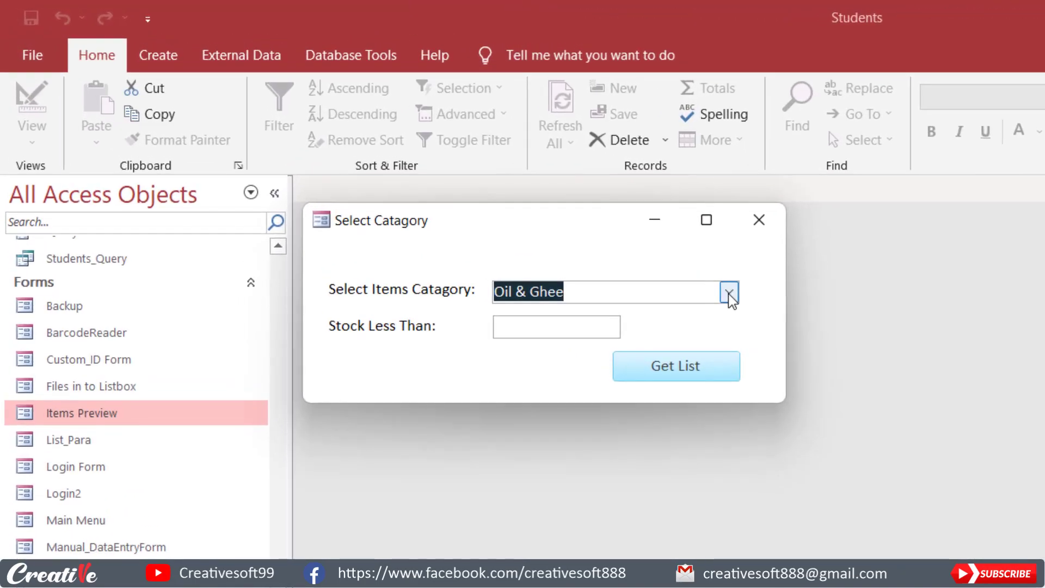
left_click(622, 249)
left_click(550, 316)
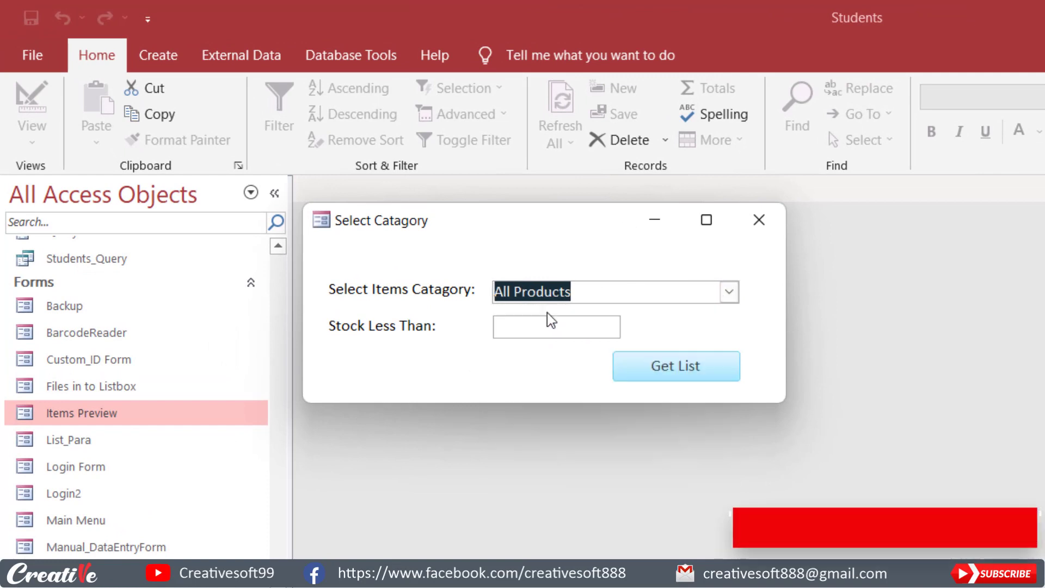
left_click(729, 291)
left_click(547, 336)
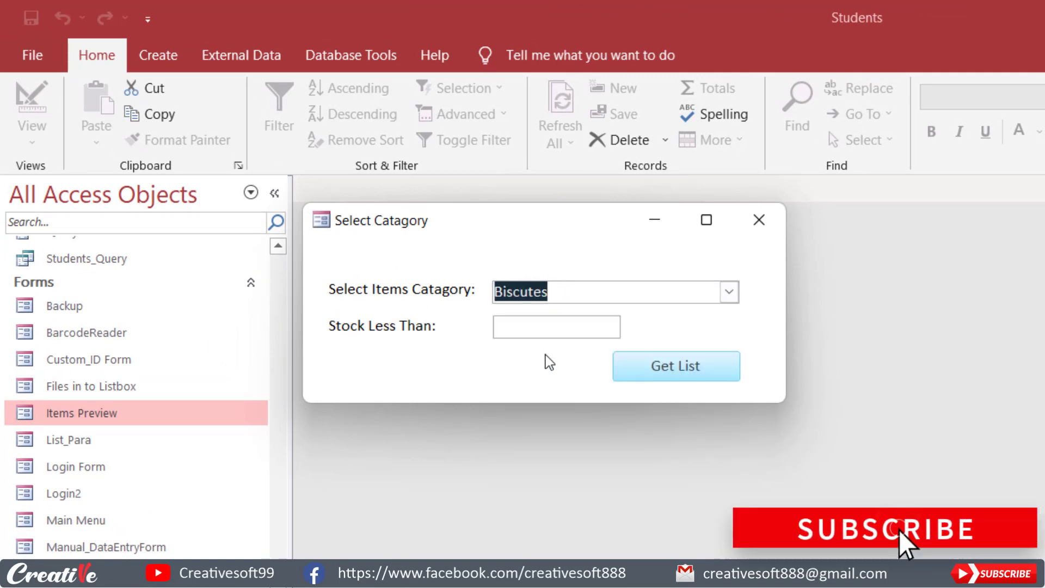
left_click(729, 291)
left_click(569, 357)
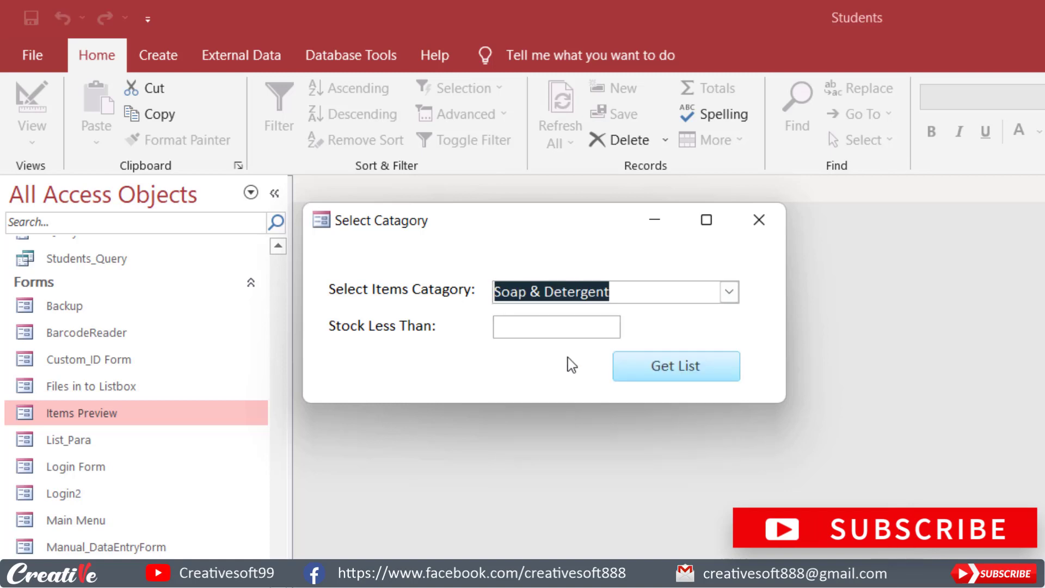
left_click(729, 291)
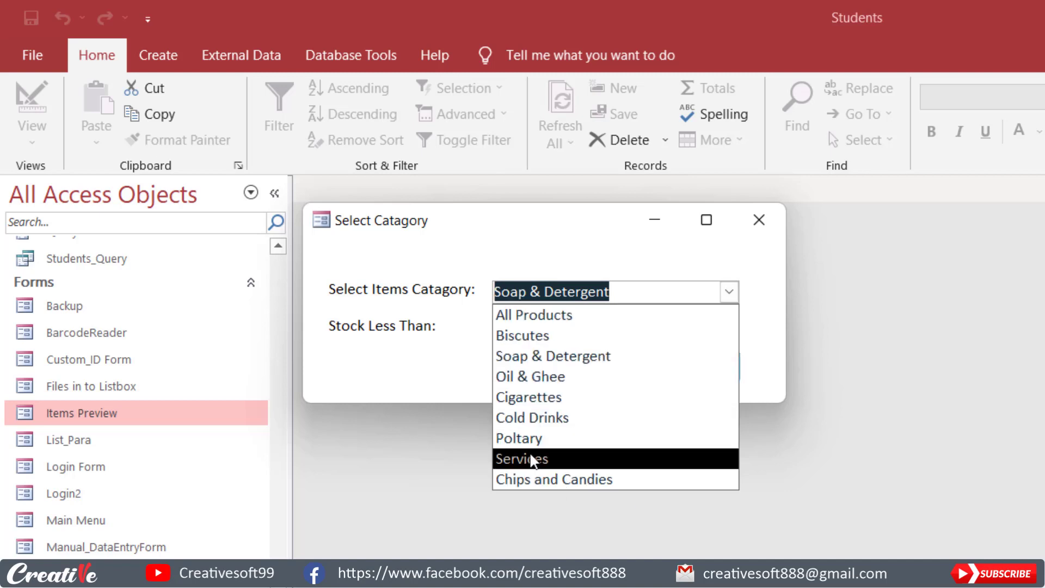
left_click(532, 316)
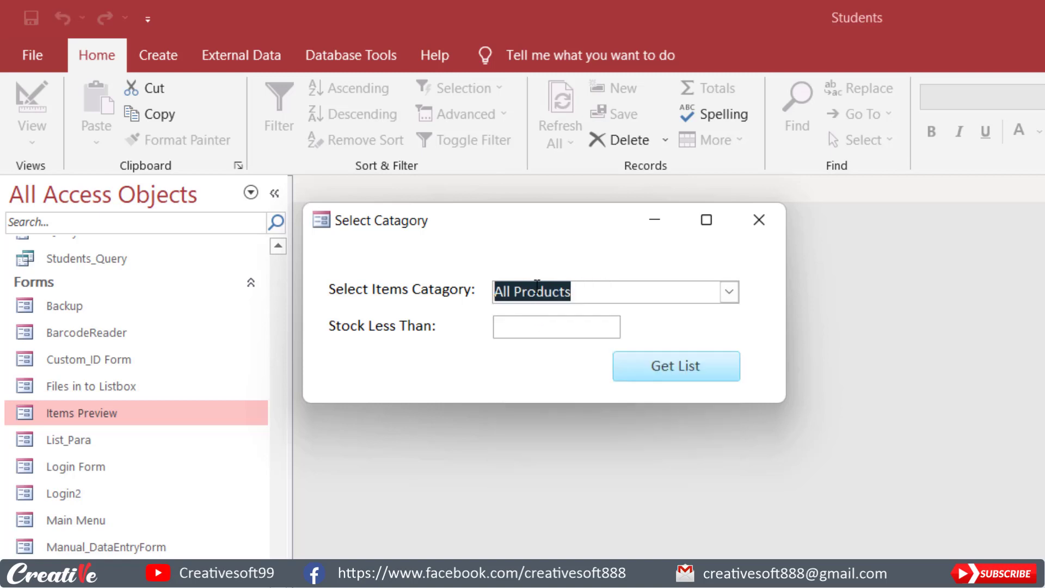
left_click(729, 291)
left_click(552, 400)
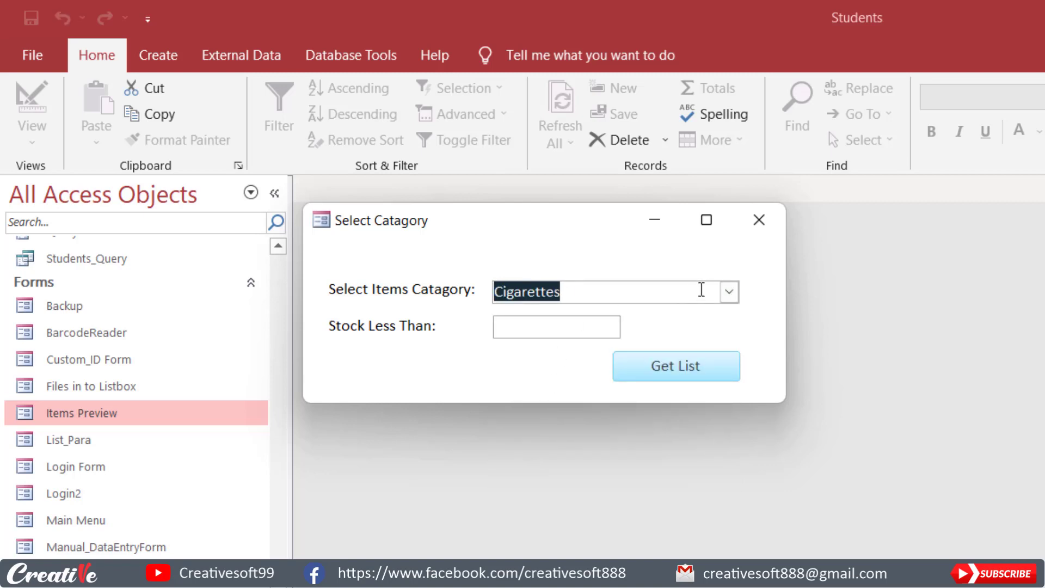
left_click(728, 291)
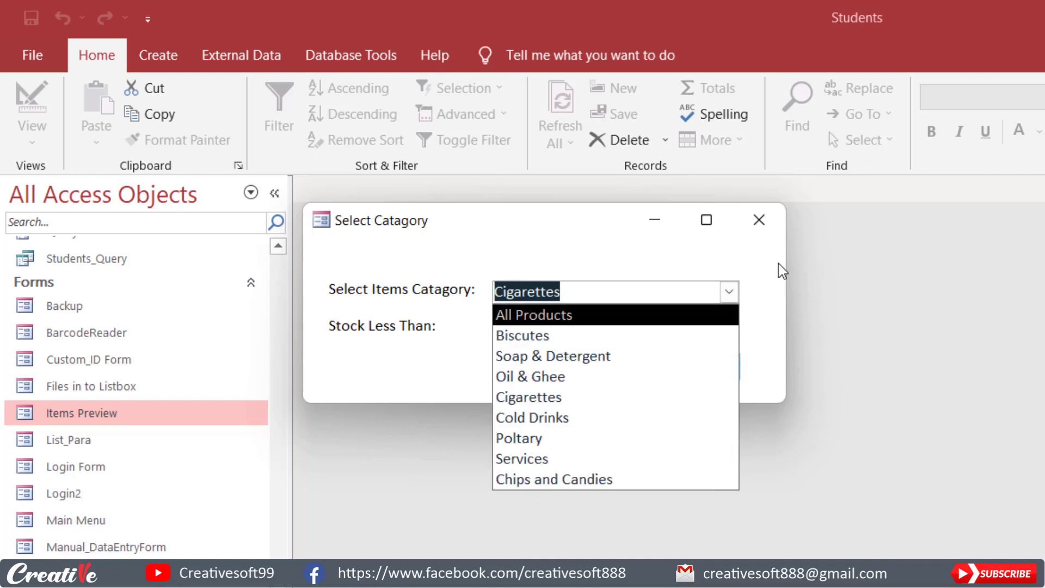
Step: Return the form to Design View and create a code event procedure for the Get List button's On Click event
left_click(761, 281)
right_click(760, 272)
left_click(805, 336)
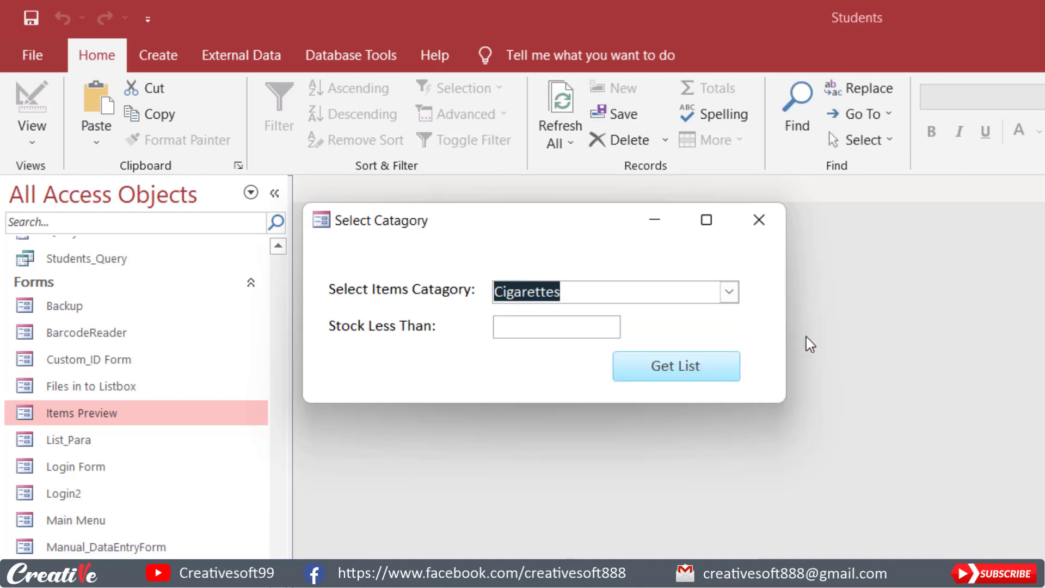
left_click(669, 301)
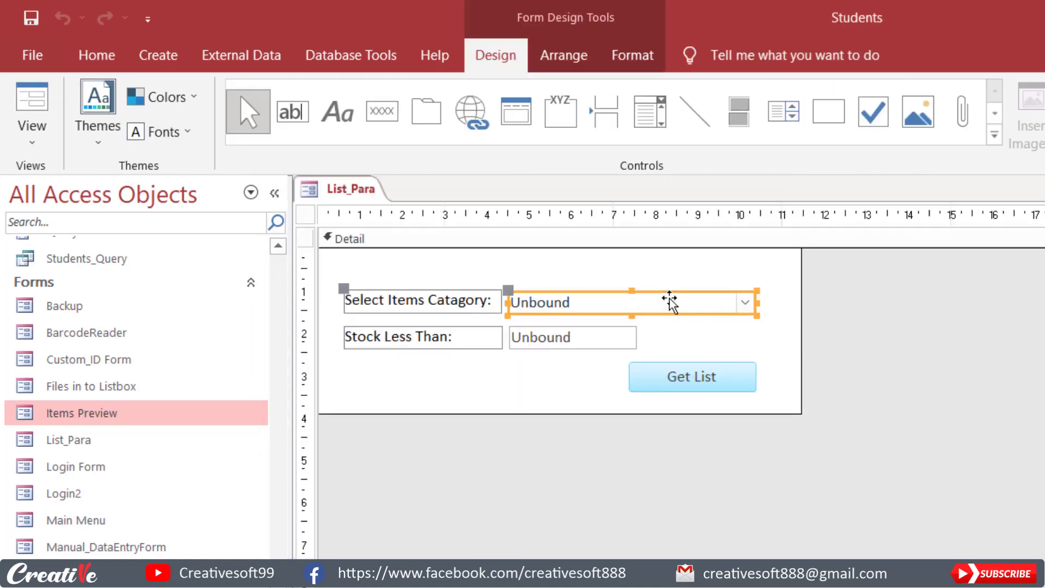
left_click(701, 381)
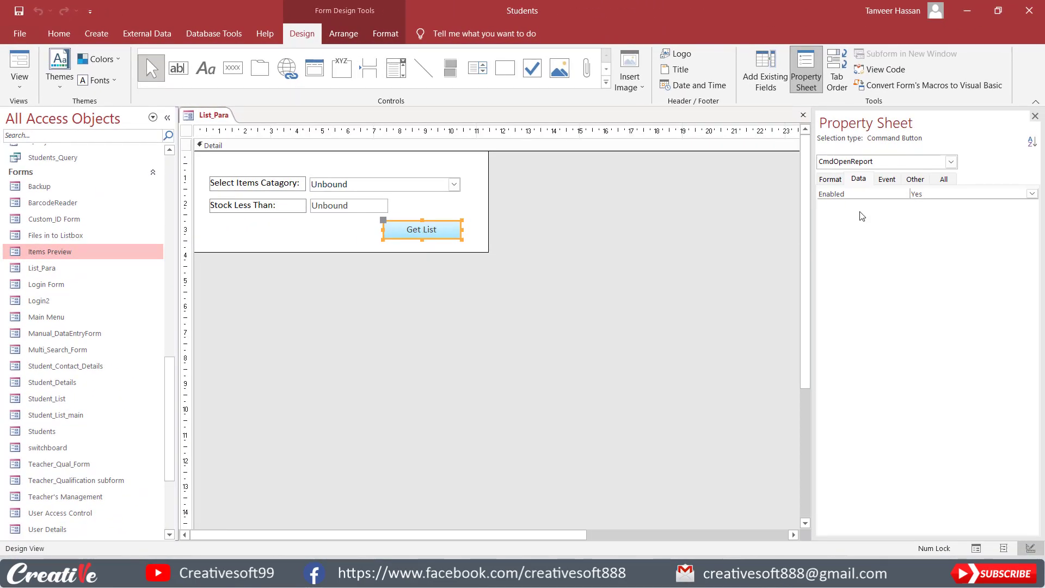
left_click(887, 180)
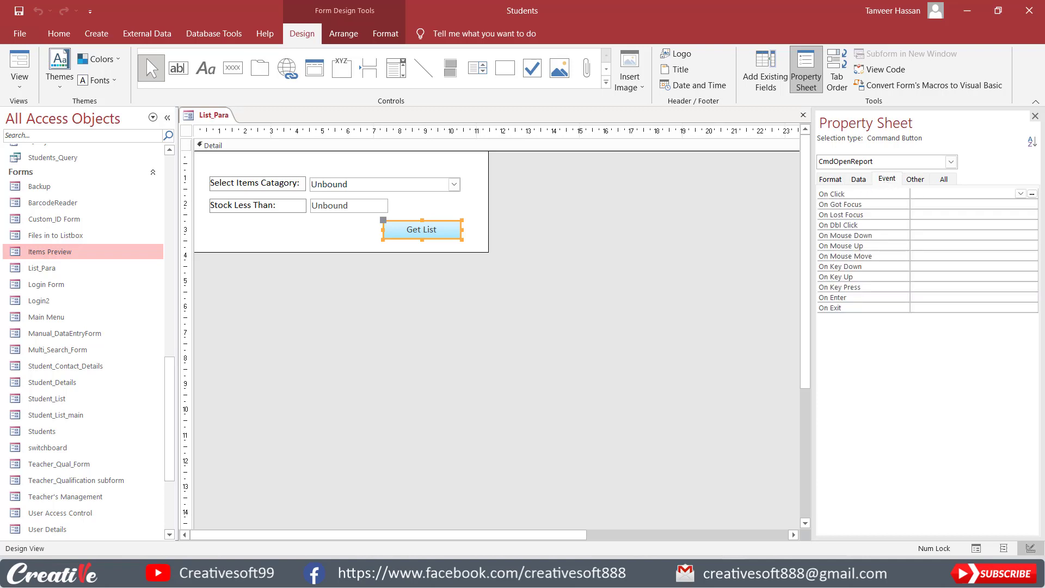
left_click(1033, 194)
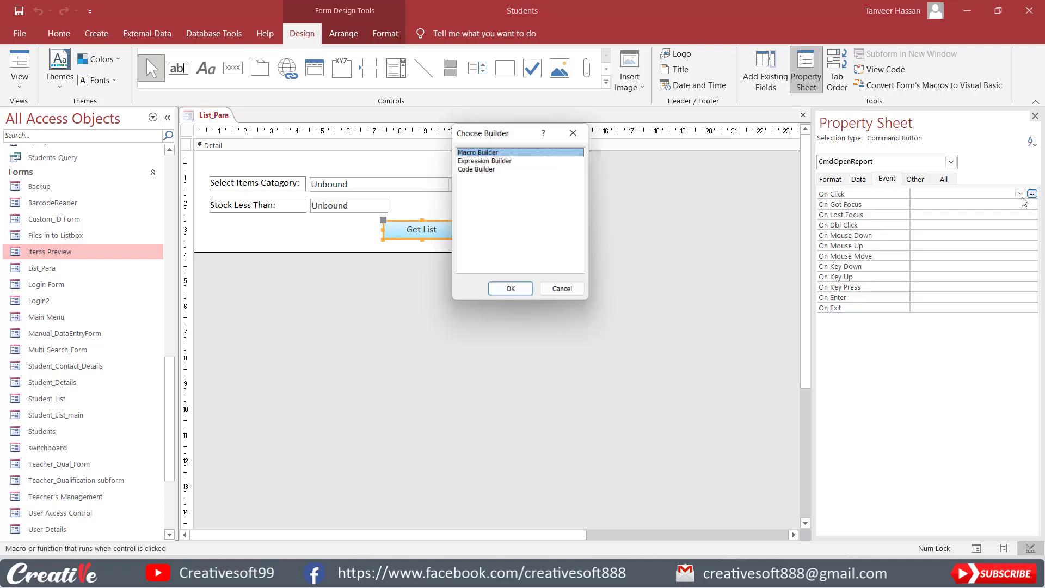
left_click(482, 168)
left_click(512, 292)
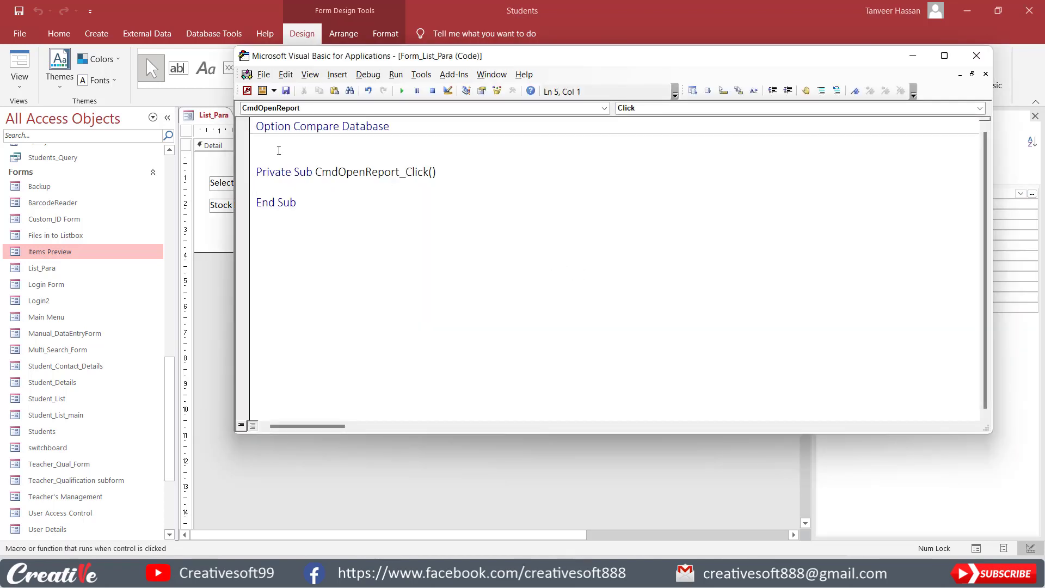
Step: Delete the extra blank line above CmdOpenReport_Click and start a docmd.OpenReport statement inside the procedure
key("Delete")
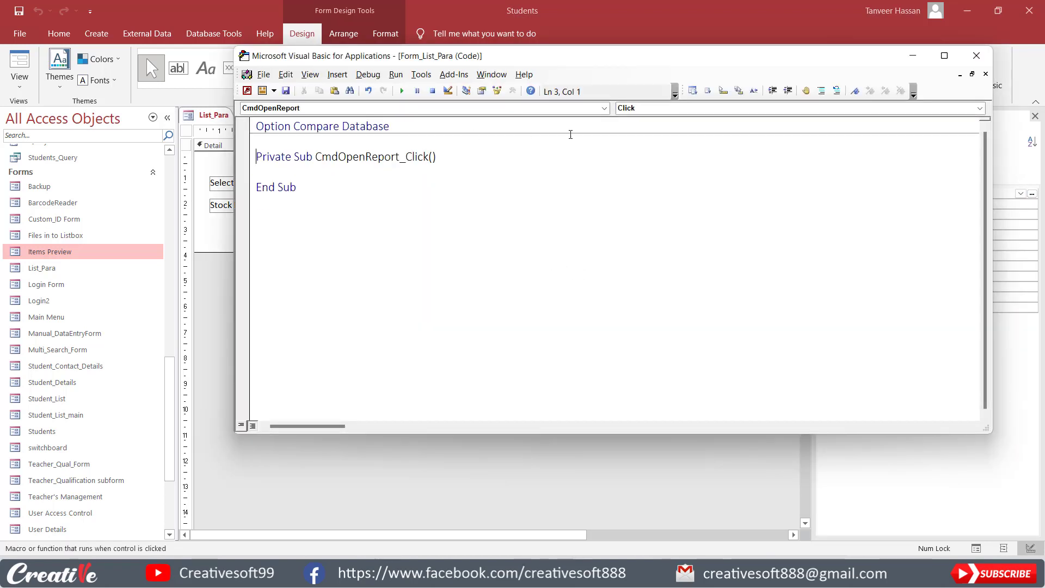
key("Down")
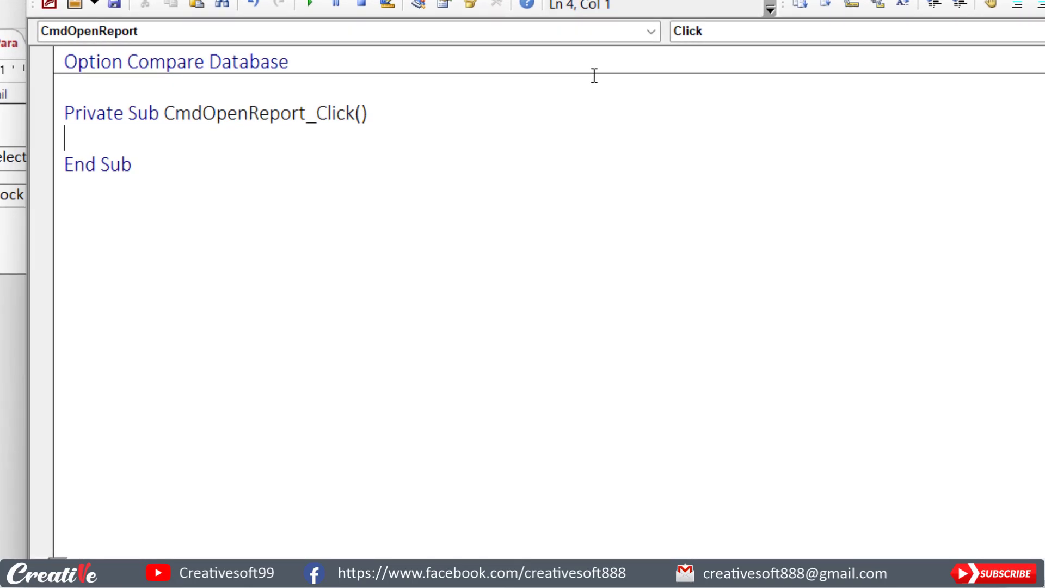
type("docmd")
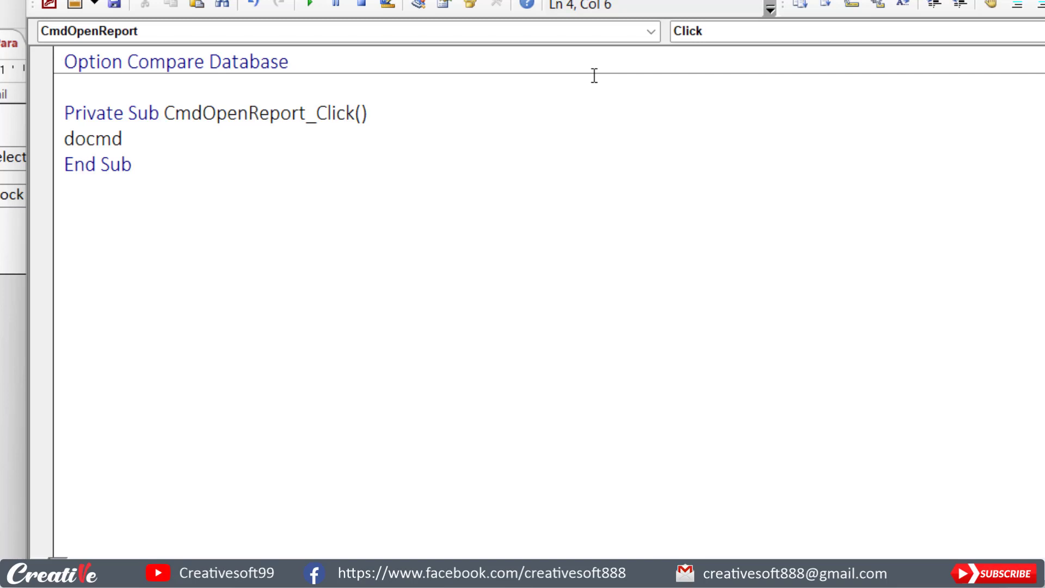
type(".i")
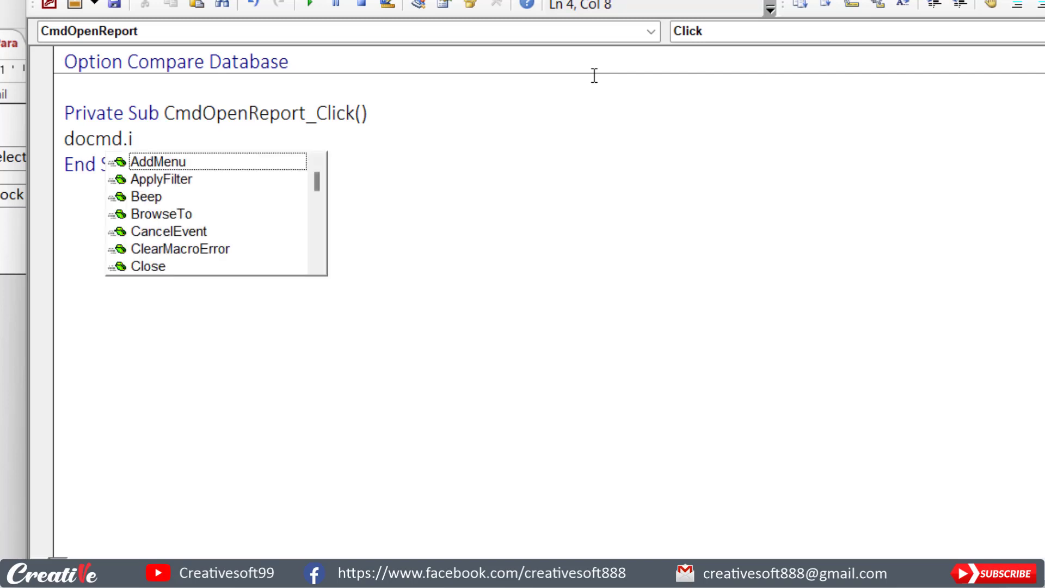
key("BackSpace")
type("open")
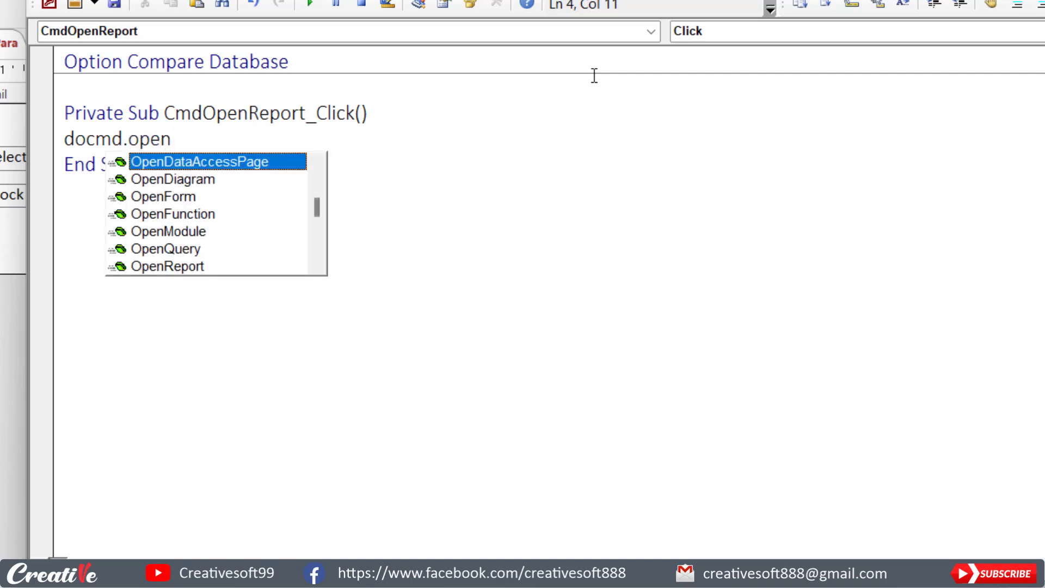
type("re")
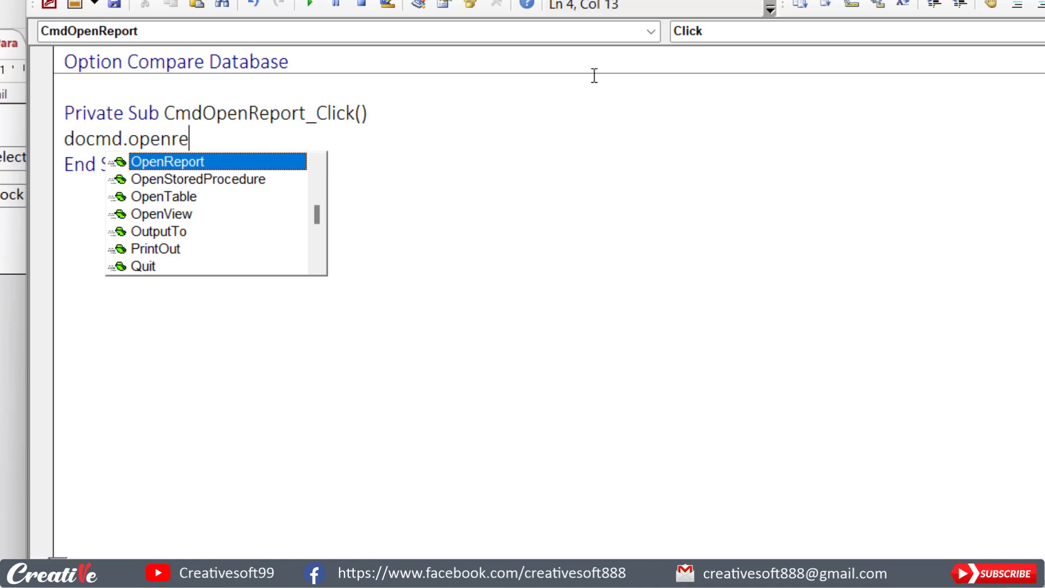
type("port ")
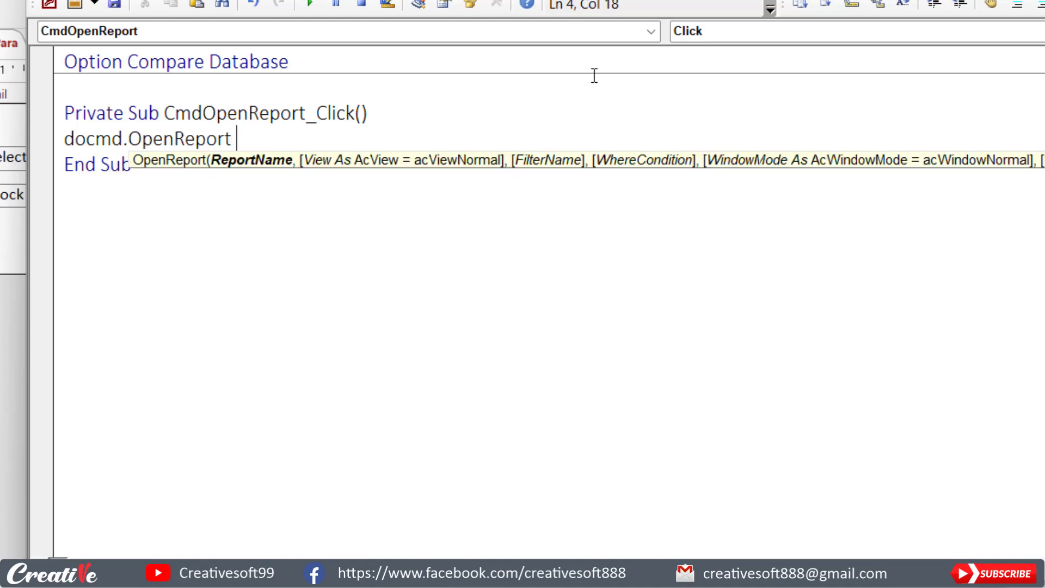
Step: Enter "List of items Report" as the OpenReport statement's report name, followed by a comma
type("\"\"")
key("Left")
type("List of ")
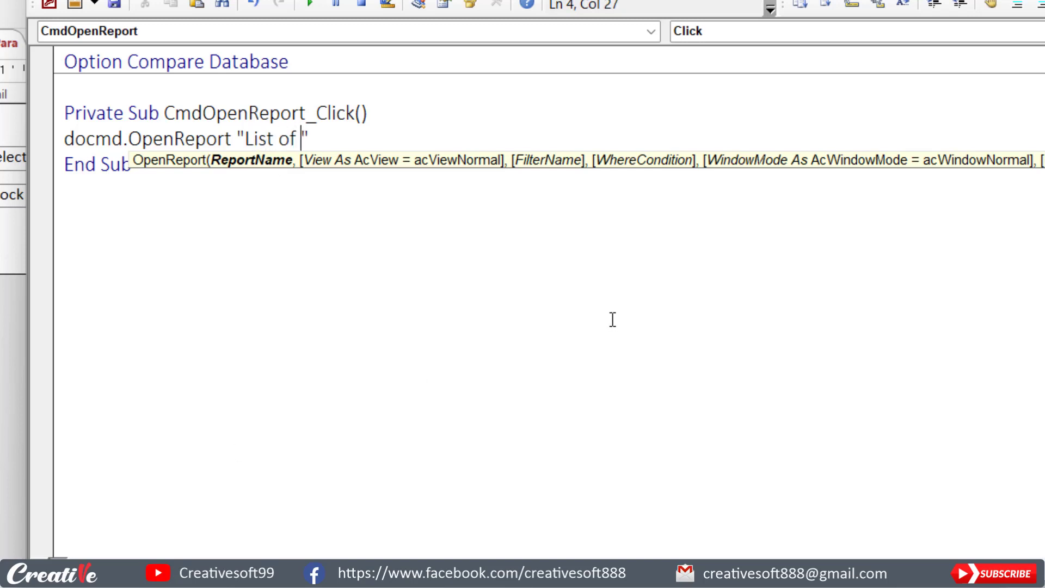
type("items")
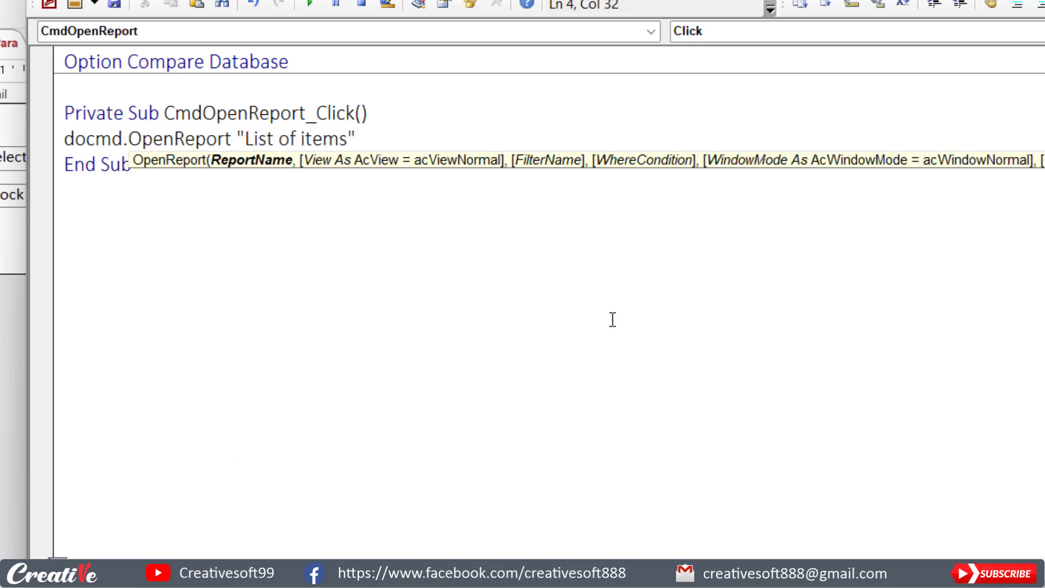
type(" Report")
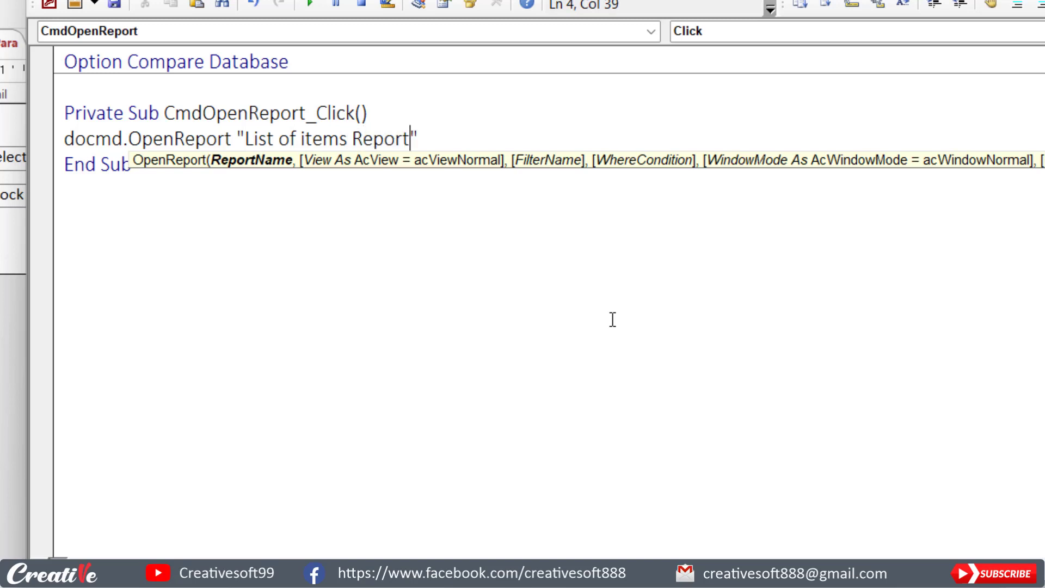
type("\",")
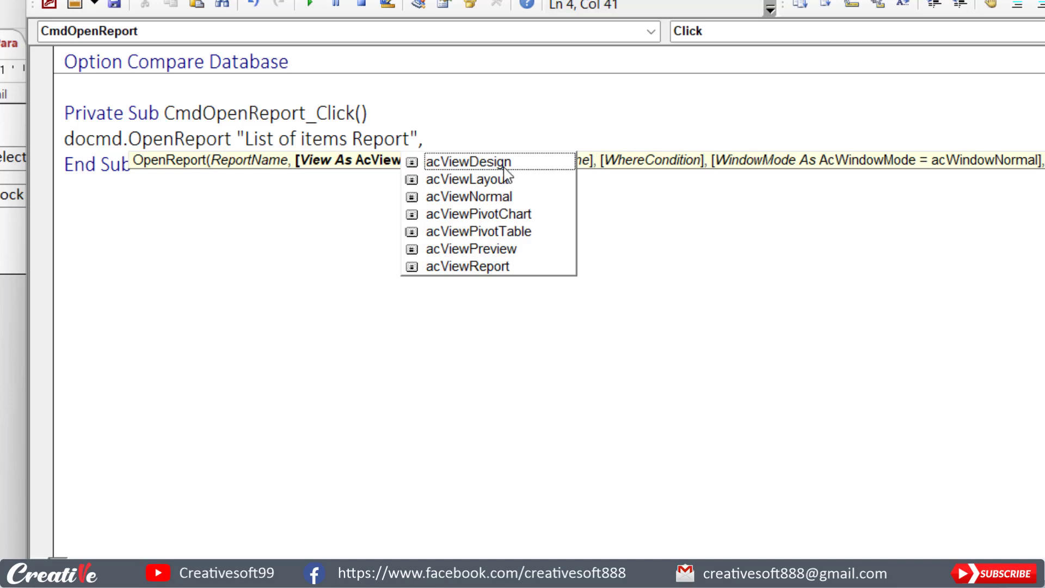
Step: Set the OpenReport view argument to acViewPreview and close the code editor
left_click(475, 252)
double_click(475, 251)
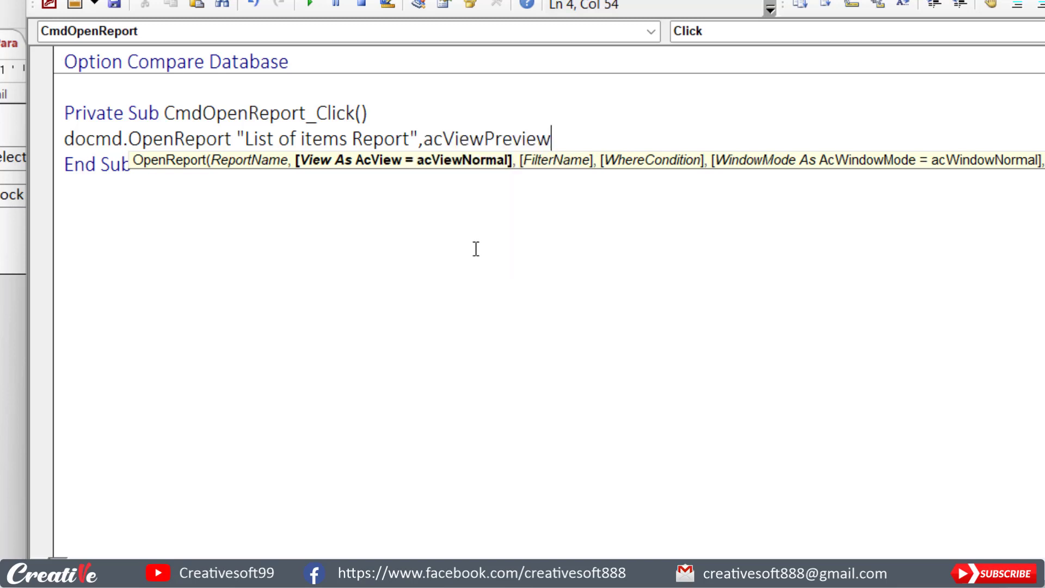
left_click(566, 138)
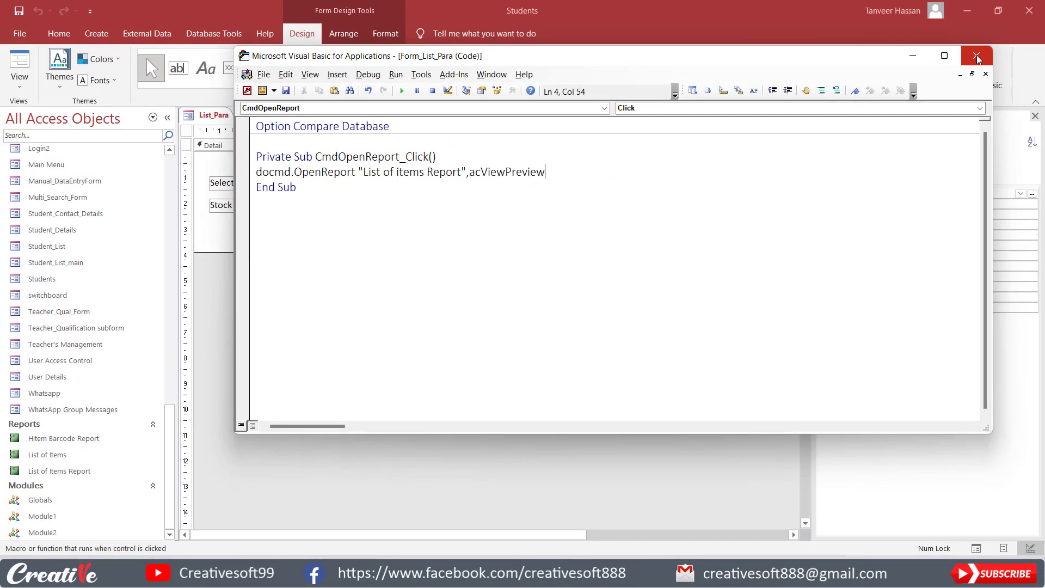
left_click(978, 59)
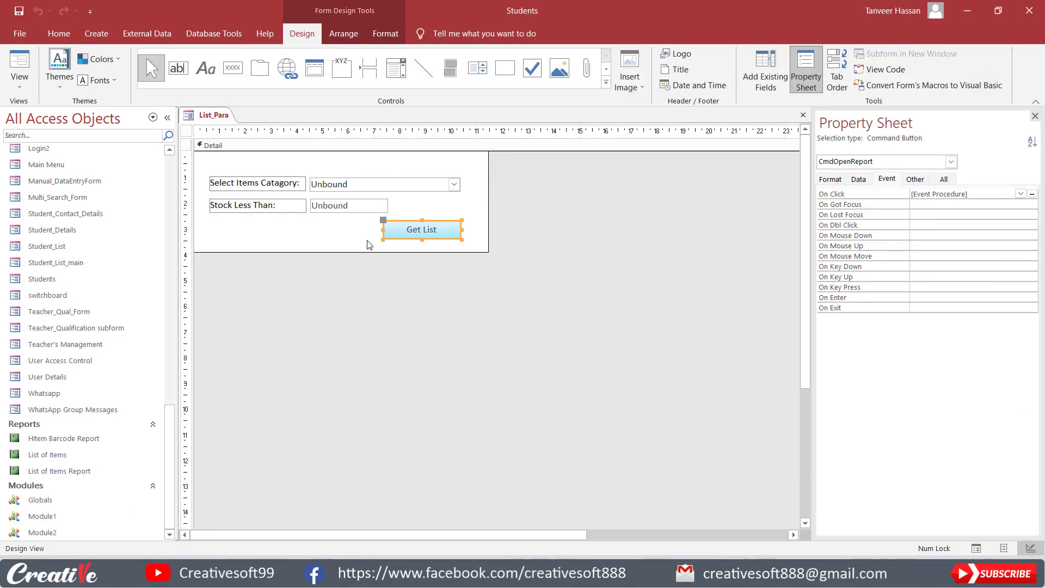
Step: Show the List_Para form in Form View and choose Biscutes as the items category
left_click(14, 59)
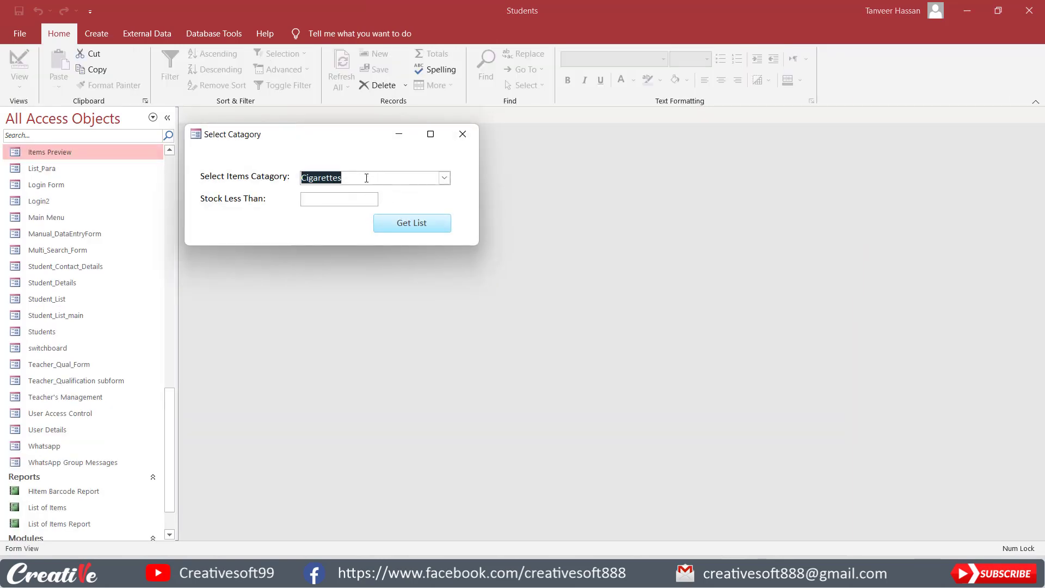
left_click(382, 178)
left_click(361, 193)
left_click(444, 178)
left_click(360, 202)
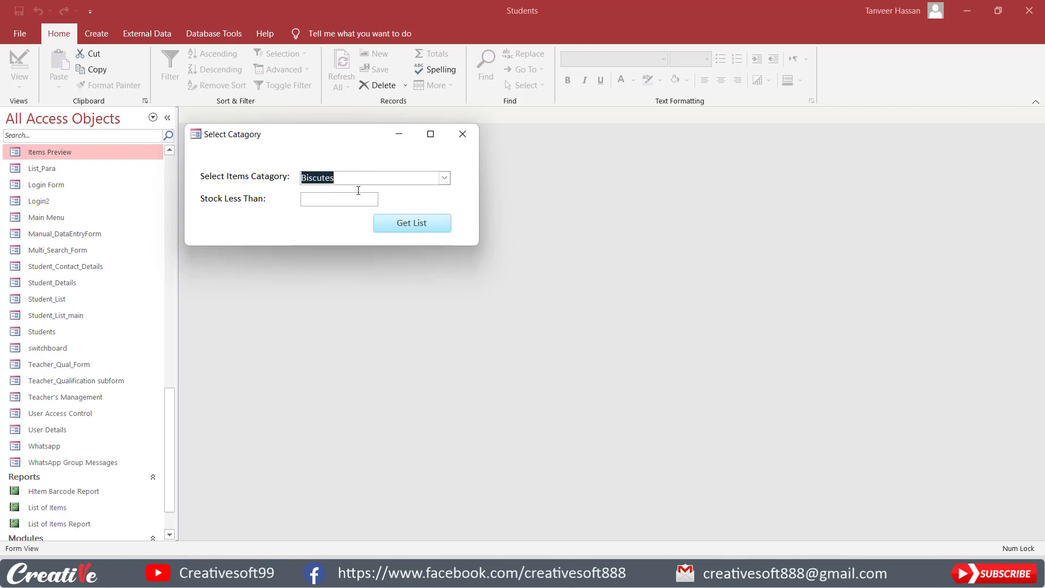
Step: Run Get List for the chosen category, look through the first three pages of the items report, and close the preview
left_click(414, 223)
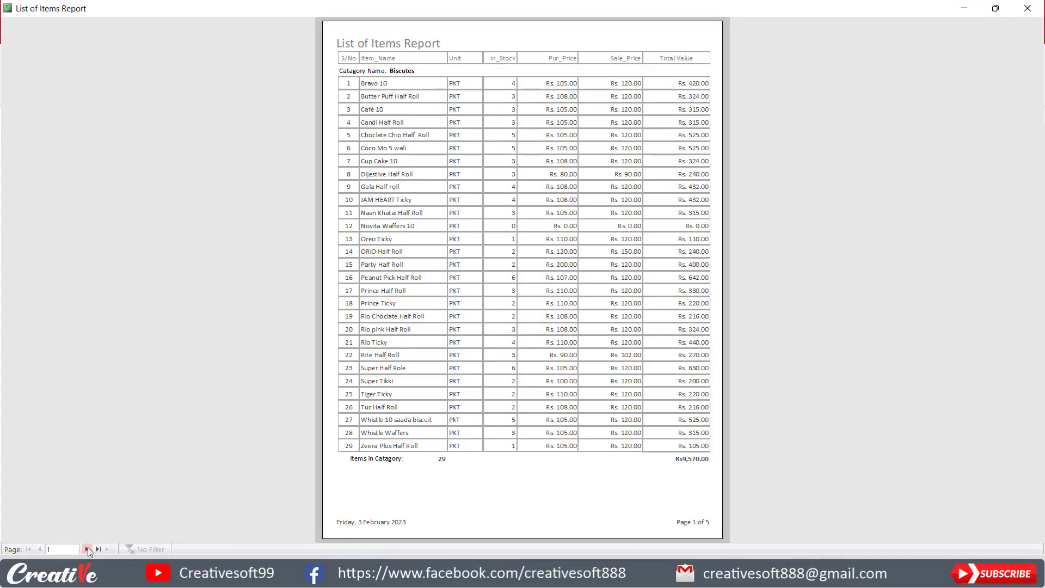
left_click(87, 549)
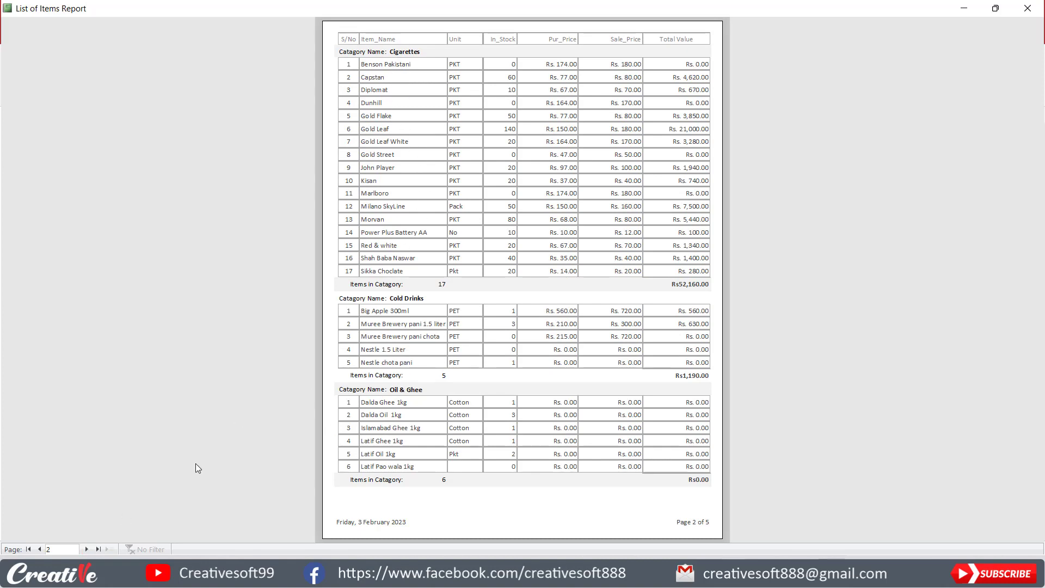
left_click(86, 549)
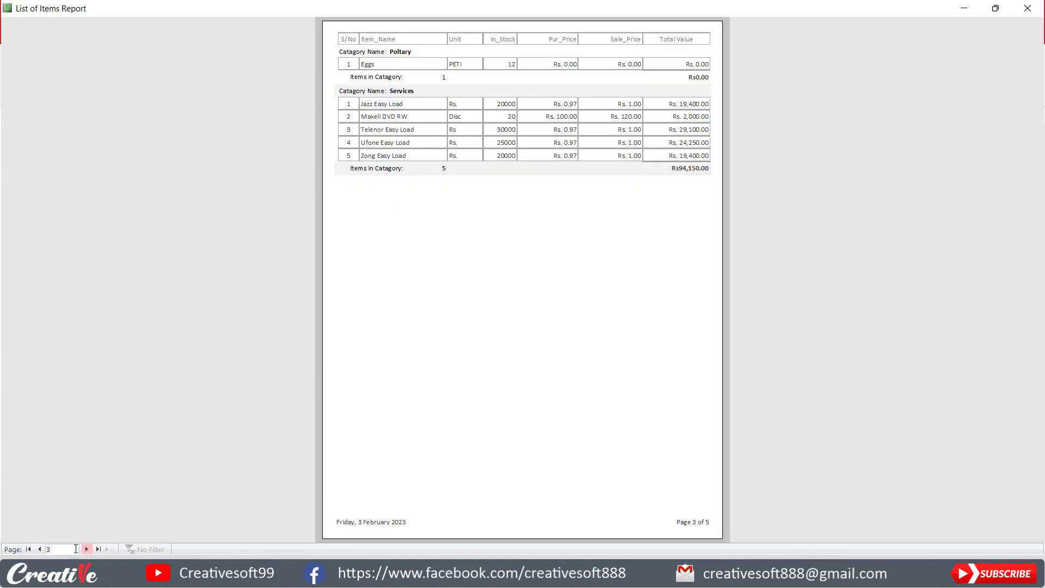
left_click(40, 549)
left_click(40, 550)
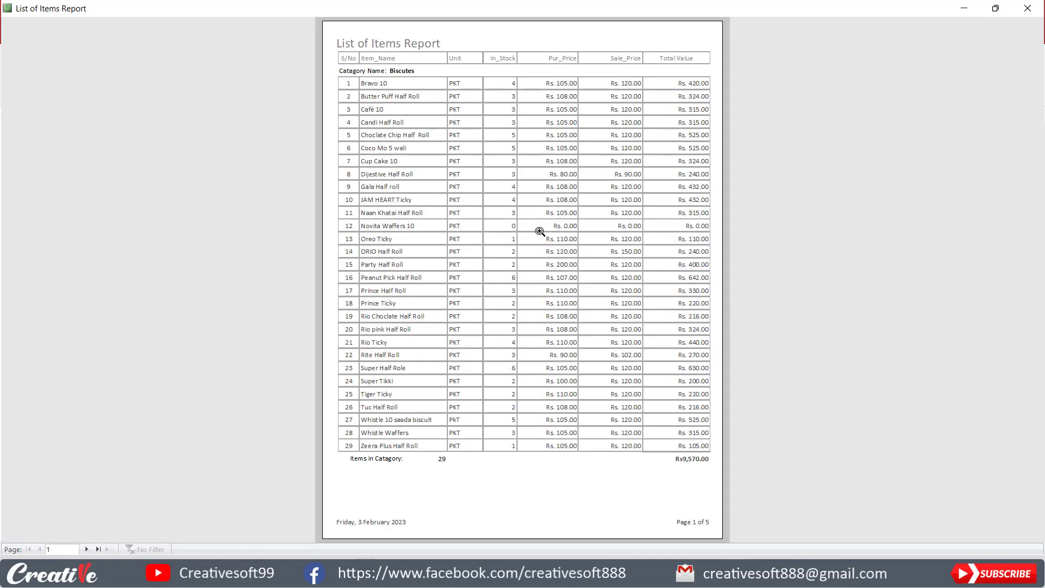
left_click(1034, 9)
Step: Switch the List_Para form to Design View and open the Get List button's On Click event procedure
right_click(398, 153)
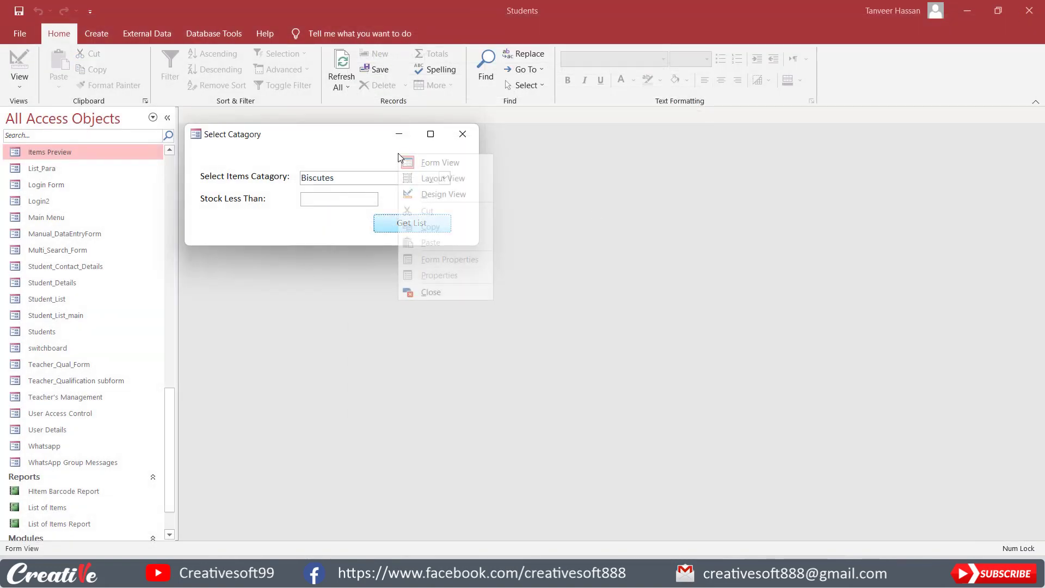
left_click(438, 194)
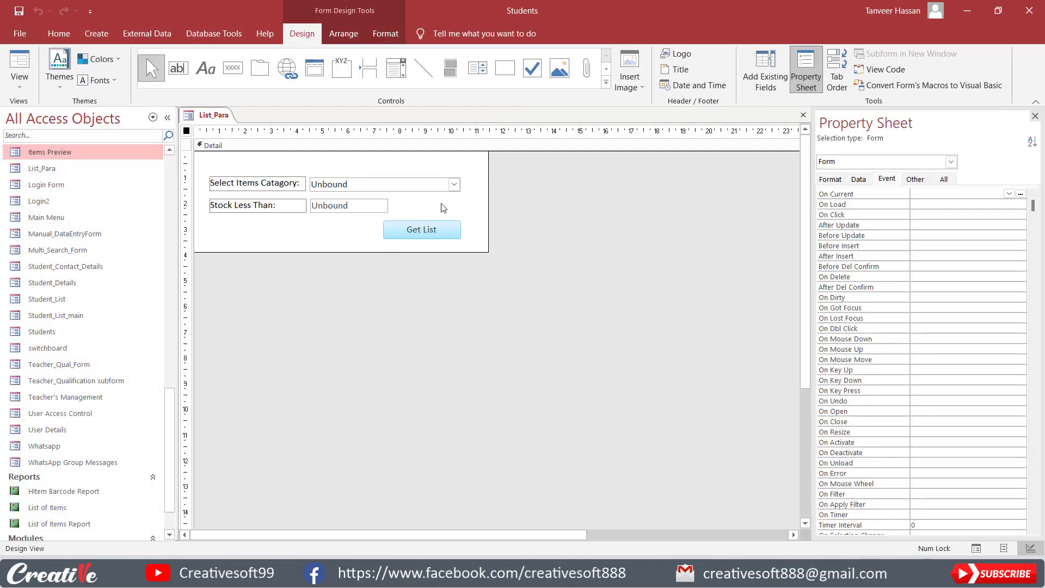
left_click(429, 229)
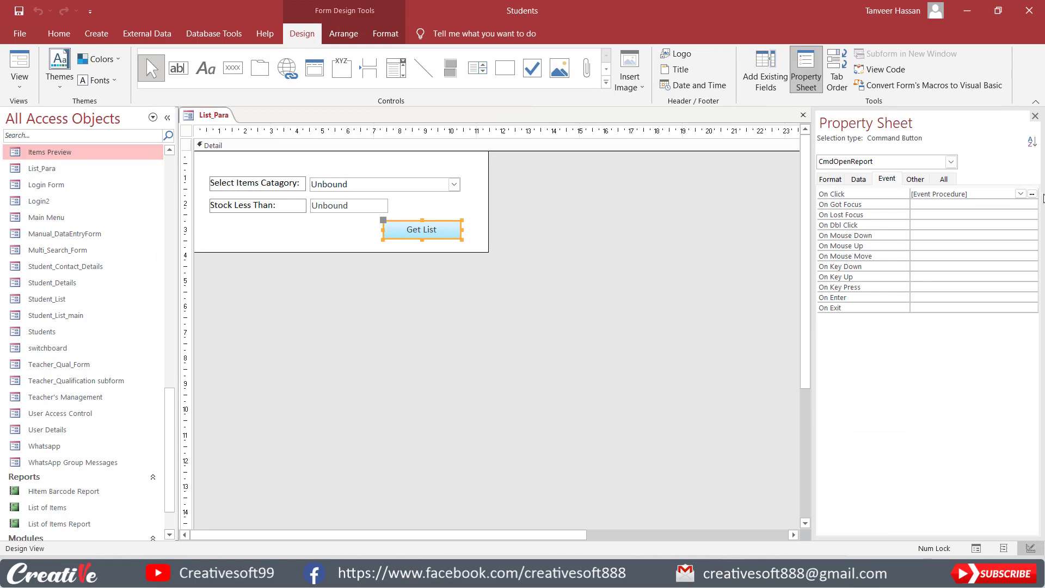
left_click(1031, 194)
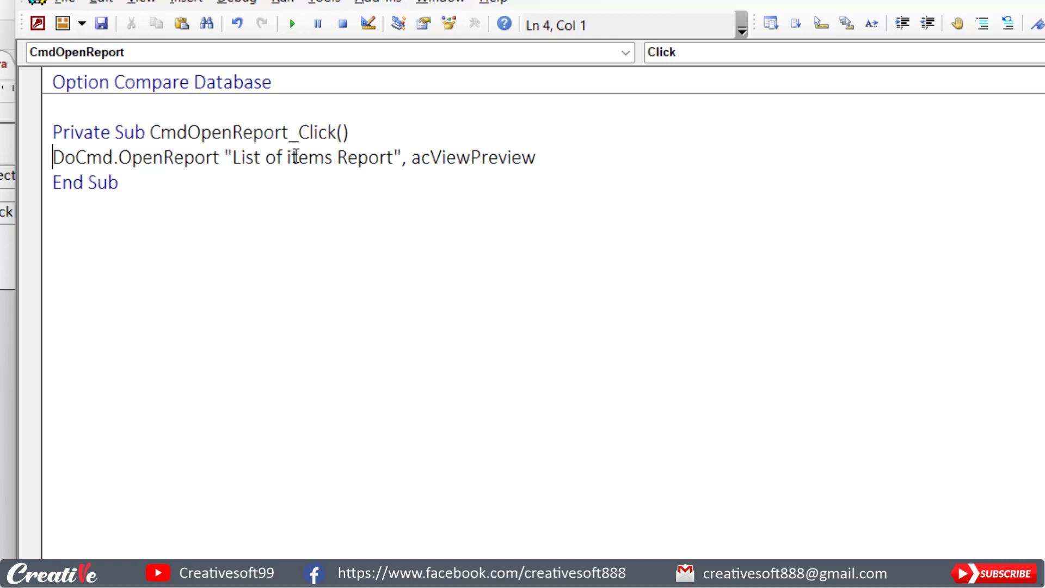
Step: Add a comma after acViewPreview in the DoCmd.OpenReport statement to continue with its filter arguments
left_click(567, 156)
type(",")
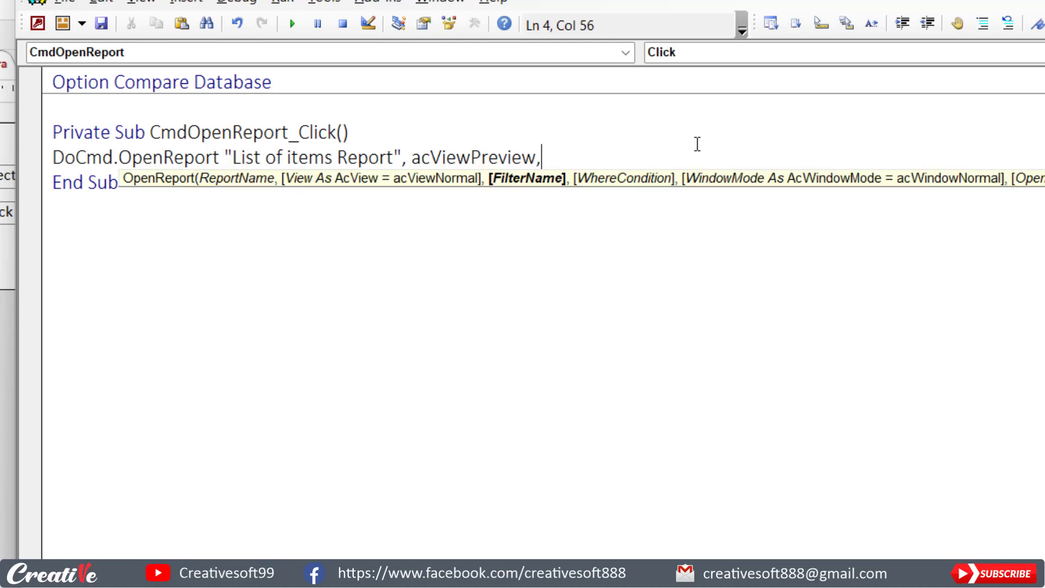